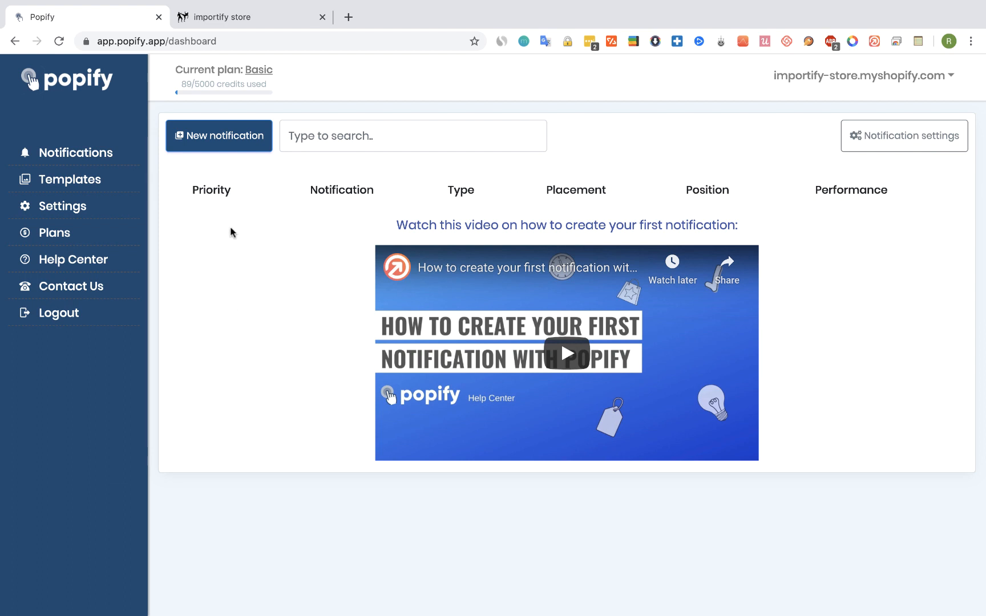
Start creating a new notification from the Popify dashboard.
left_click(233, 142)
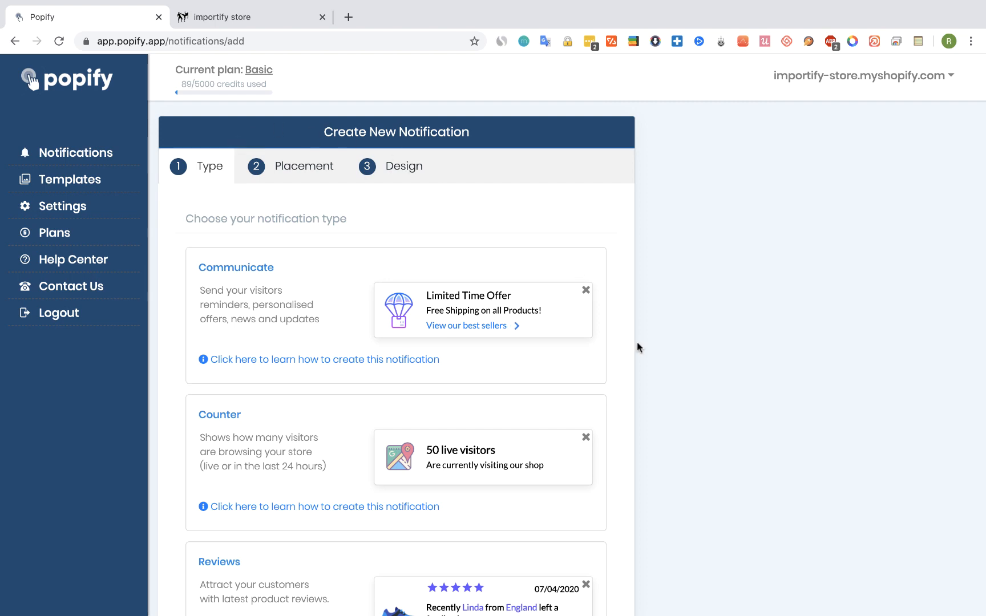
scroll(637, 341, "down", 4)
scroll(637, 347, "down", 3)
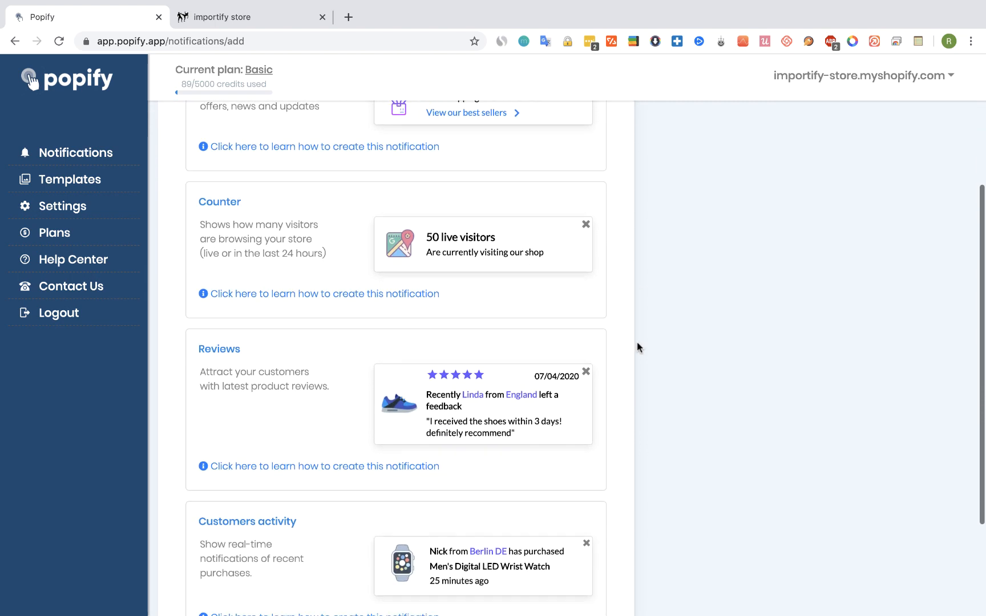
scroll(637, 347, "down", 2)
scroll(637, 346, "down", 2)
scroll(637, 347, "up", 3)
scroll(638, 347, "up", 5)
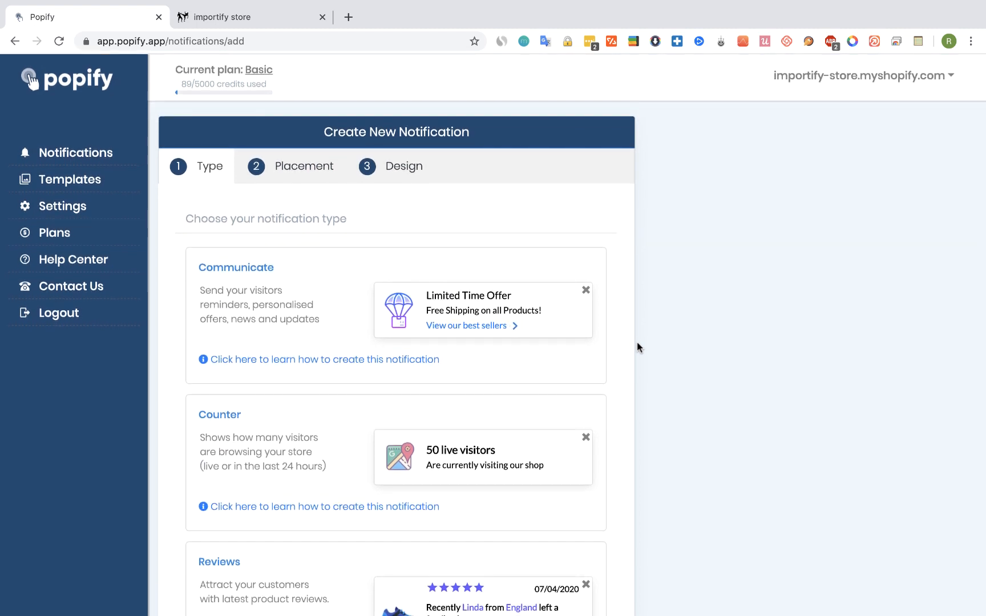
Choose the Communicate type and begin editing the notification's message title.
left_click(331, 324)
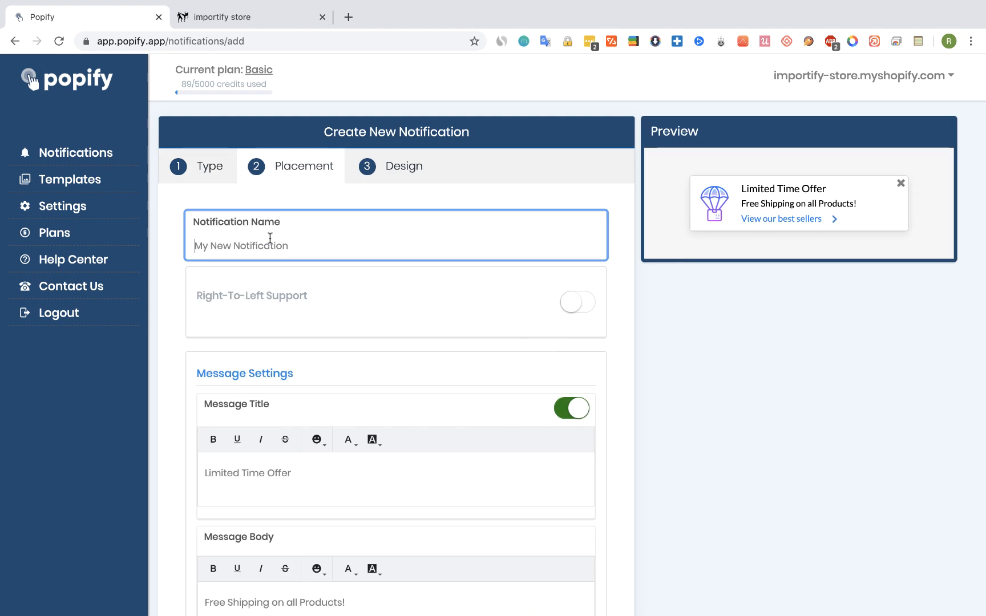
type("black")
type(" friday")
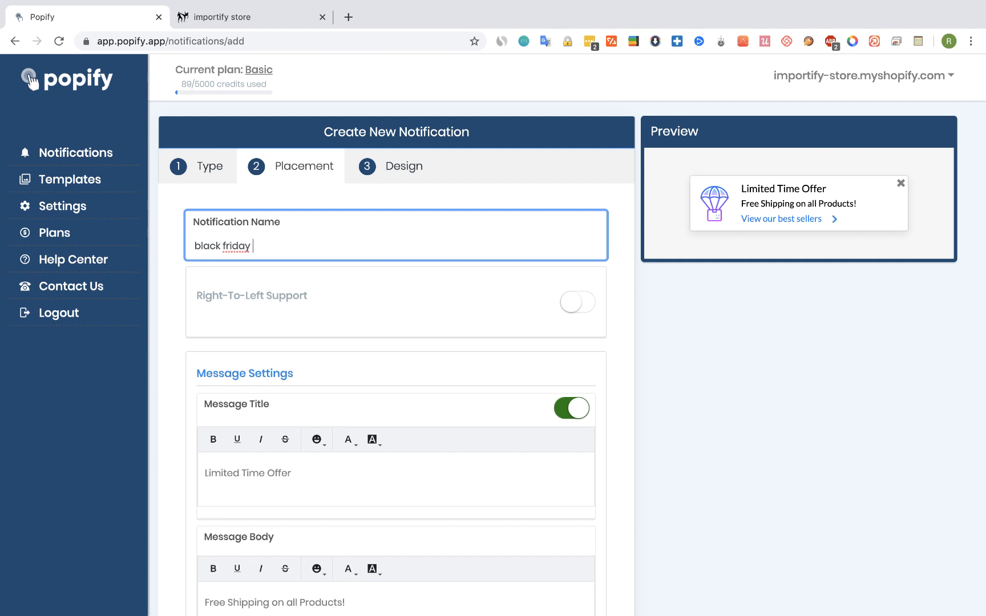
type(" sale")
scroll(194, 367, "down", 2)
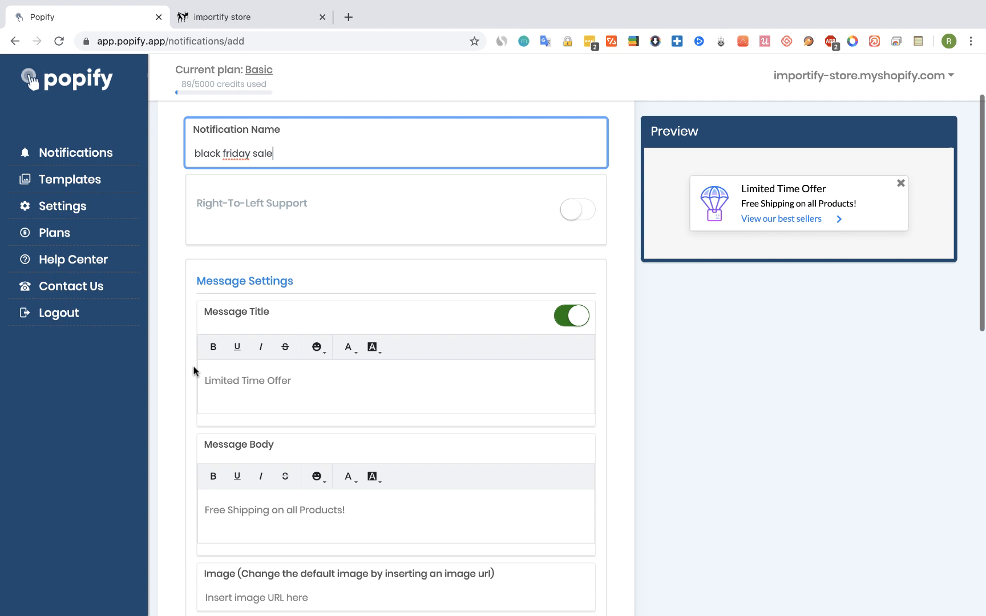
left_click(264, 353)
left_click(314, 369)
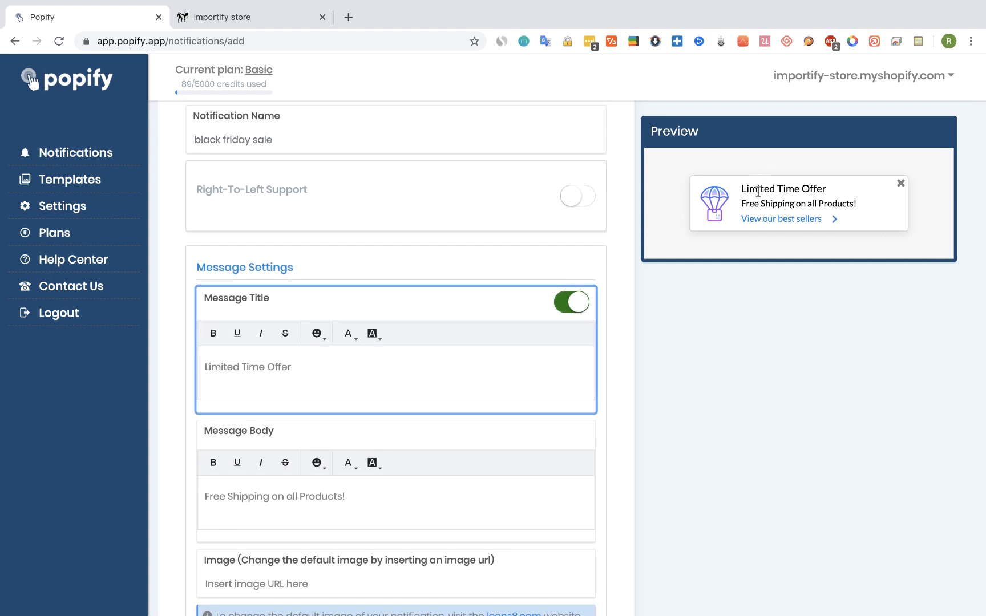
scroll(377, 393, "down", 2)
Replace the title 'Limited Time Offer' with 'Black friday SALE!!' plus a firecracker emoji.
left_click(239, 447)
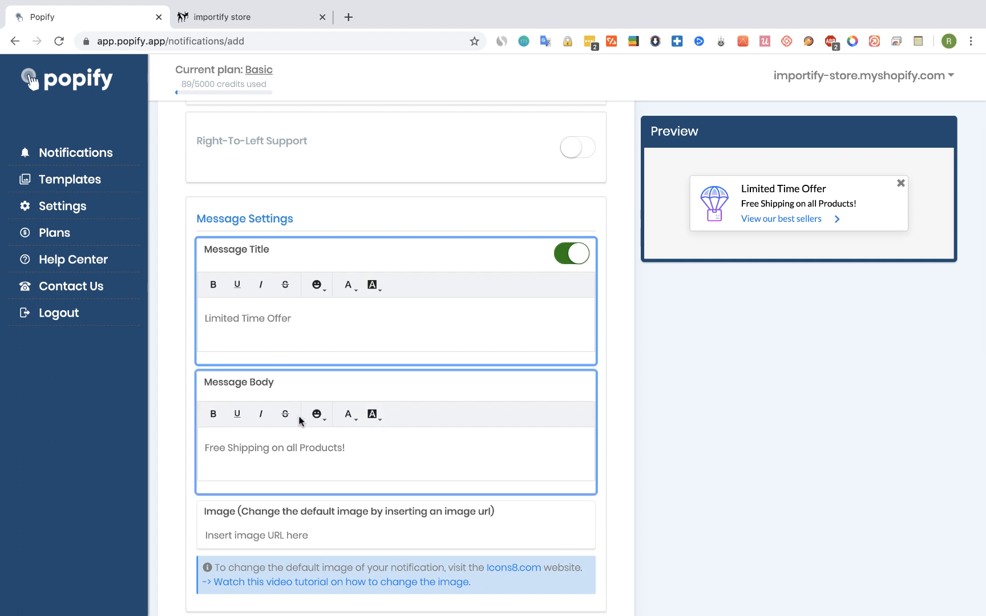
left_click(306, 322)
left_click_drag(314, 316, 185, 327)
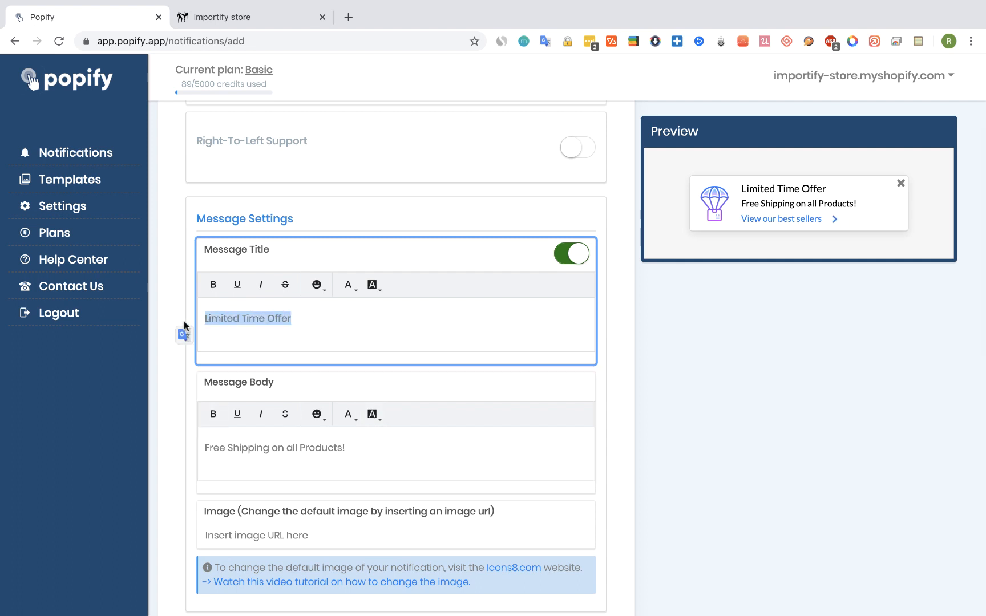
type("Black f")
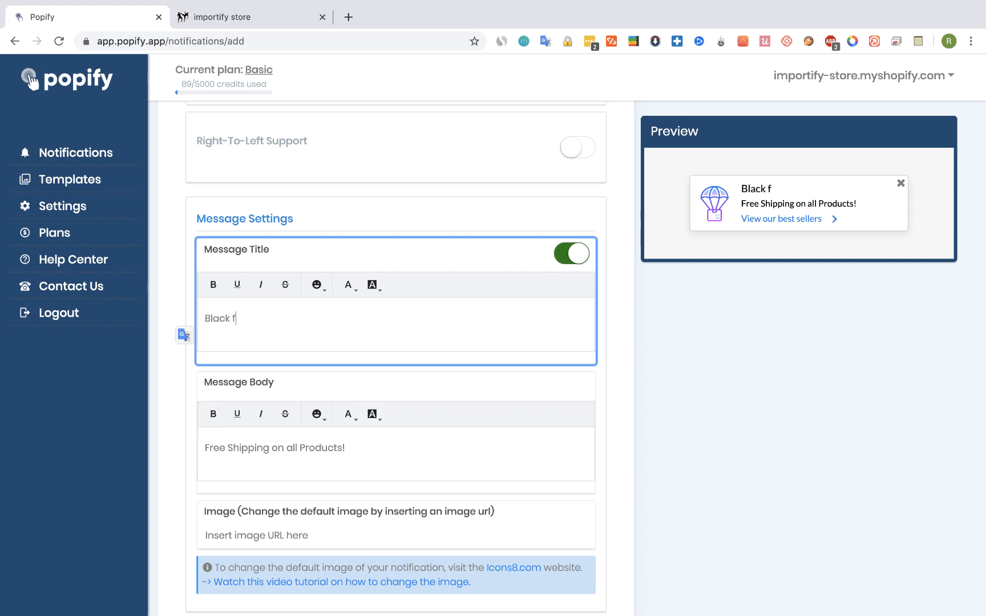
type("riday SALE!!")
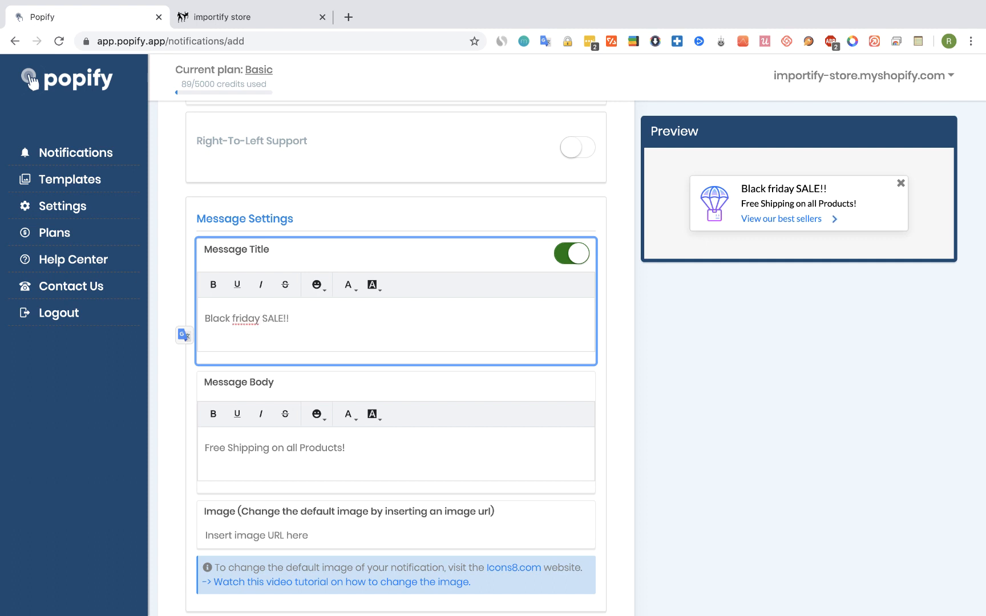
left_click(317, 285)
scroll(392, 385, "down", 5)
scroll(391, 386, "down", 5)
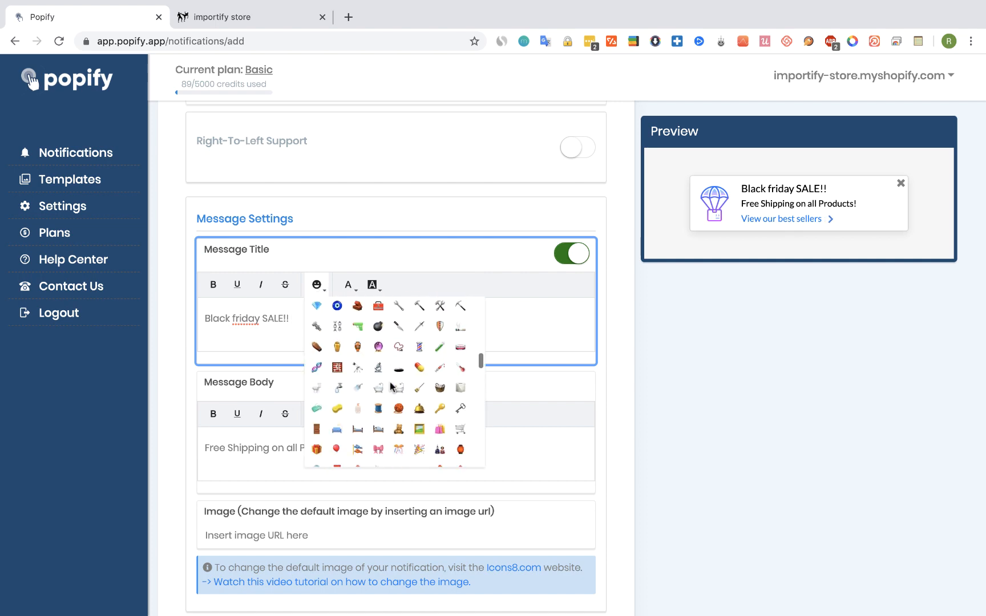
scroll(391, 385, "down", 5)
scroll(392, 386, "down", 5)
scroll(391, 386, "down", 3)
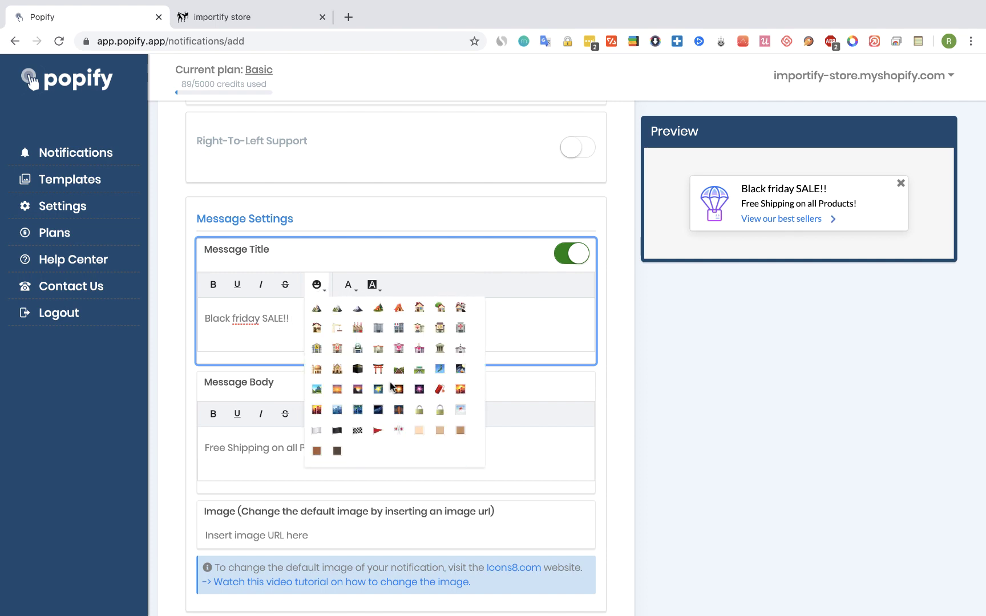
left_click(438, 389)
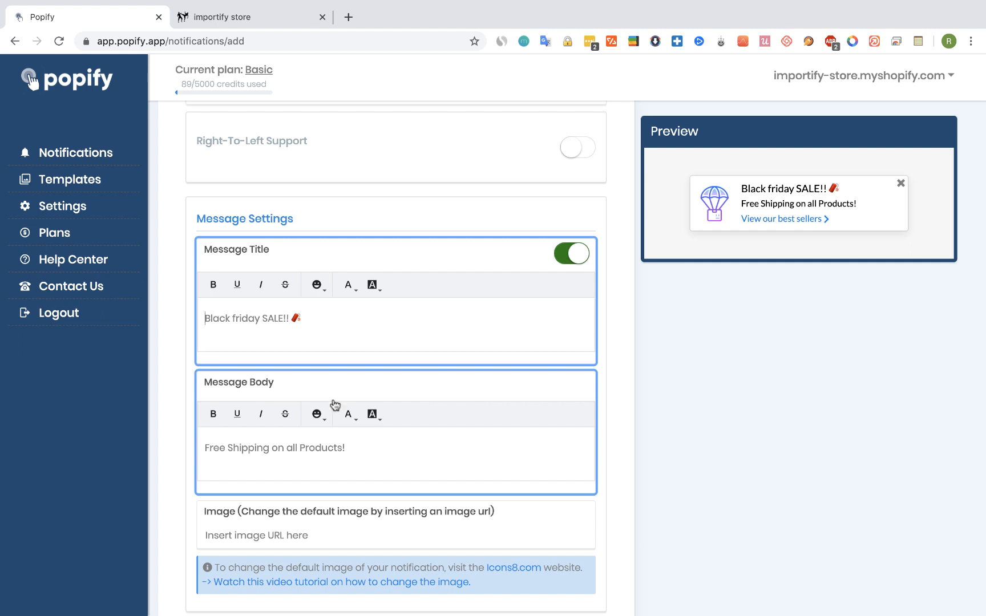
Replace the body 'Free Shipping on all Products!' with 'Up to 50% OFF on ALL products!!'.
left_click_drag(373, 448, 194, 441)
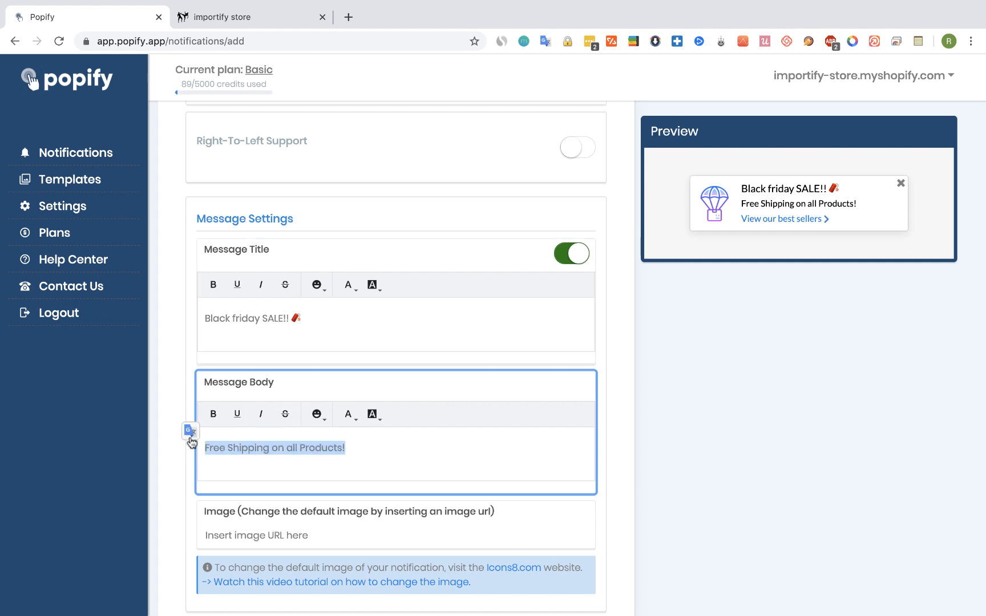
type("Up t")
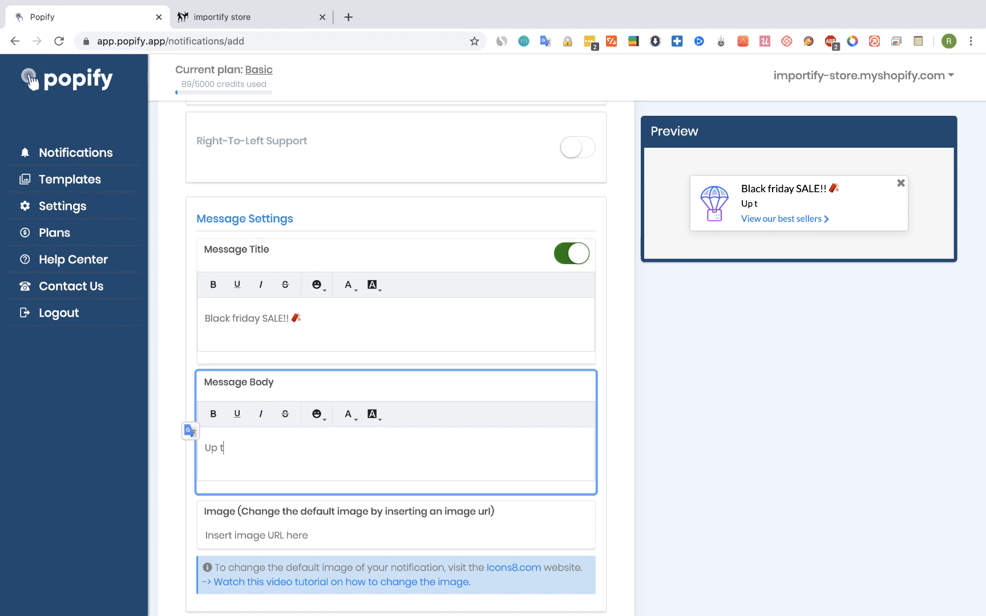
type("o 50% OFF on ALL ")
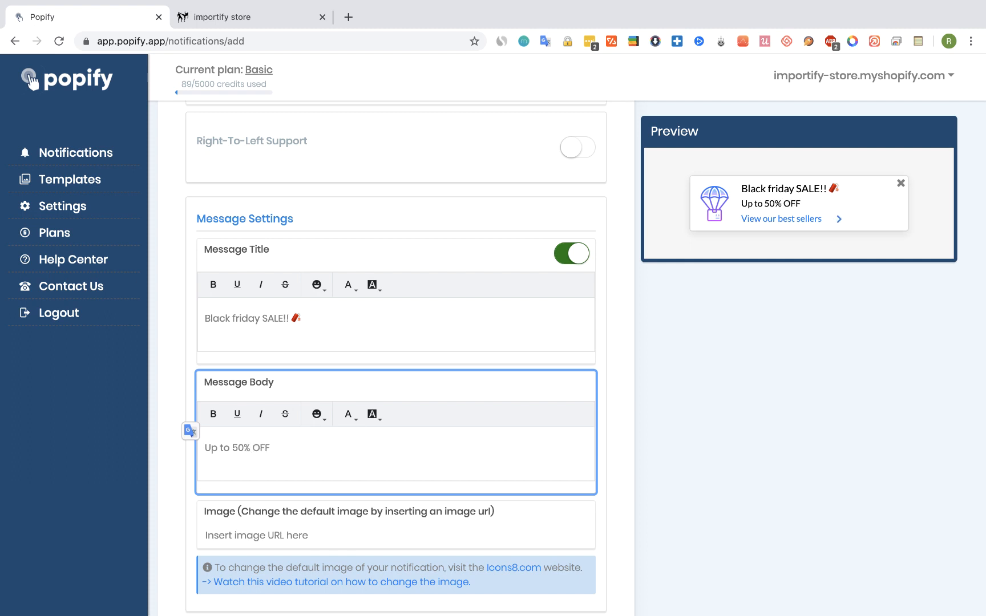
type("products!!")
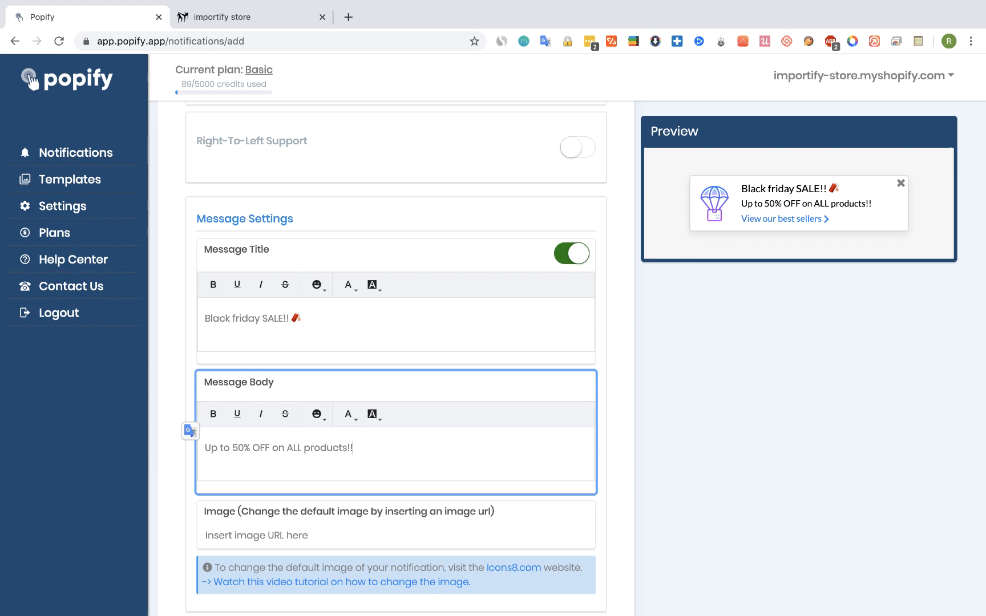
scroll(397, 347, "down", 3)
scroll(397, 346, "down", 3)
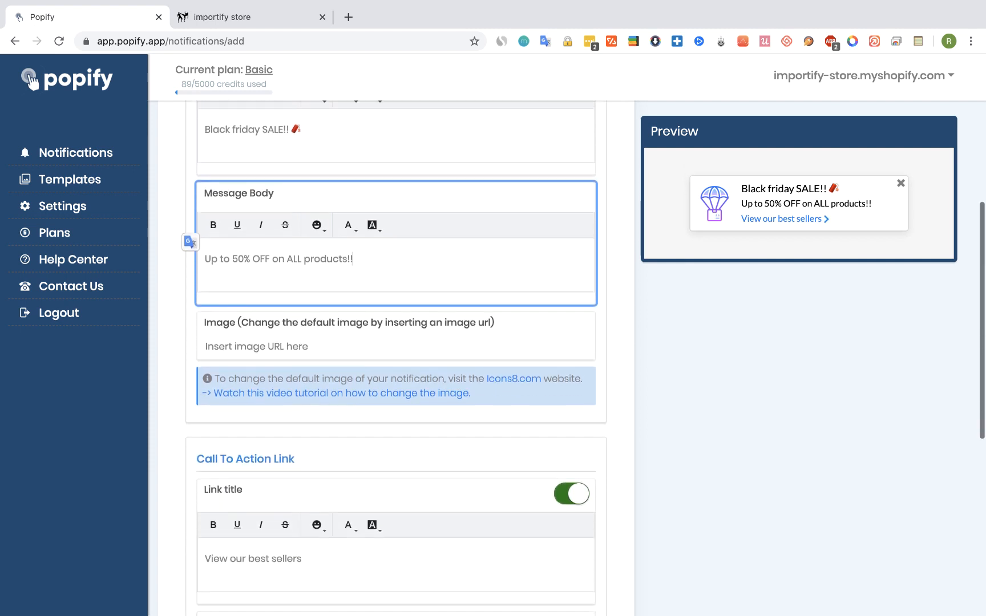
scroll(397, 346, "down", 2)
scroll(397, 347, "down", 1)
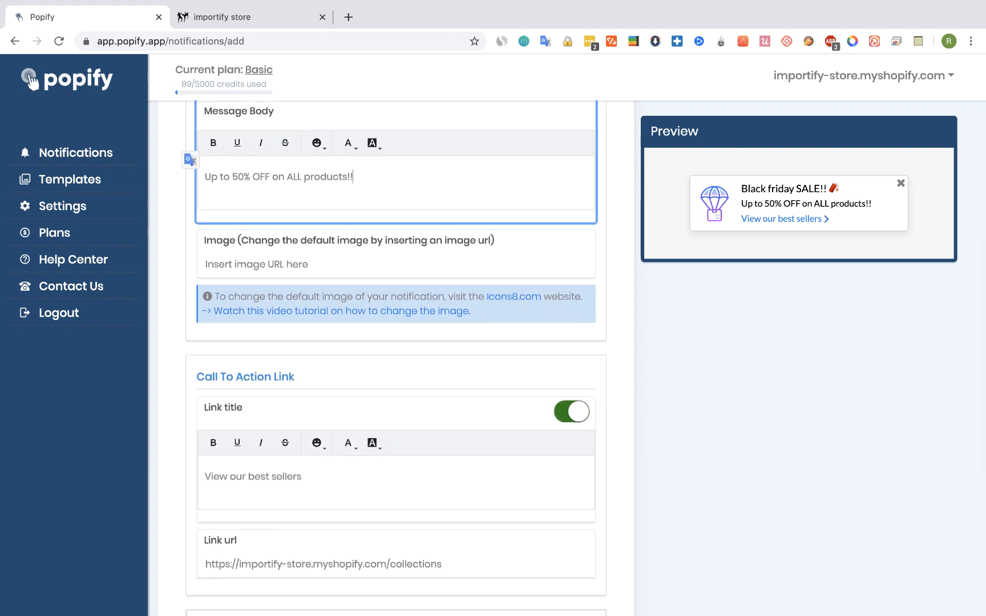
Change the link title to 'View our new collection', keeping the collections URL as destination.
left_click(322, 461)
left_click_drag(327, 478, 178, 479)
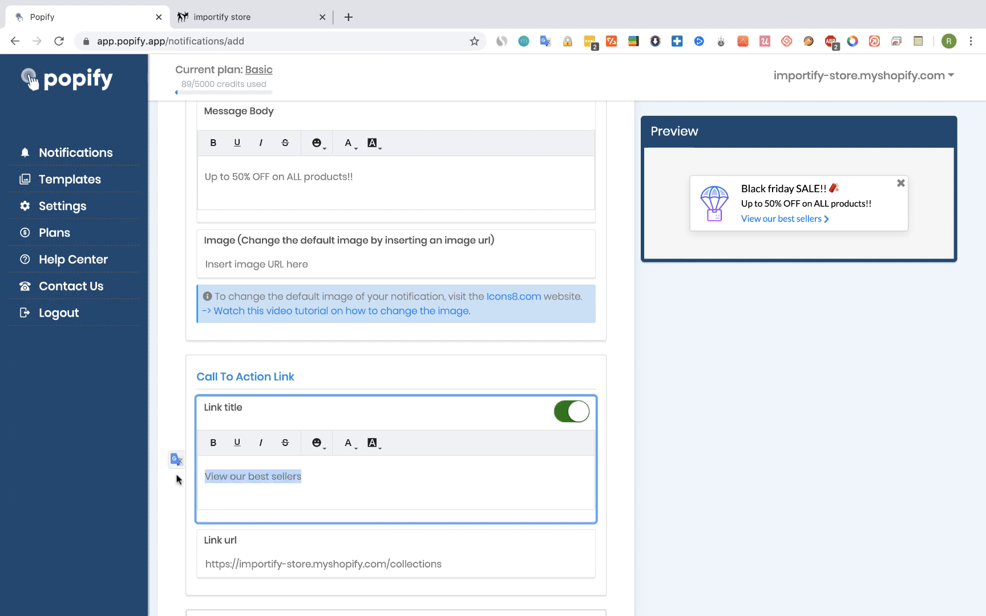
type("View ")
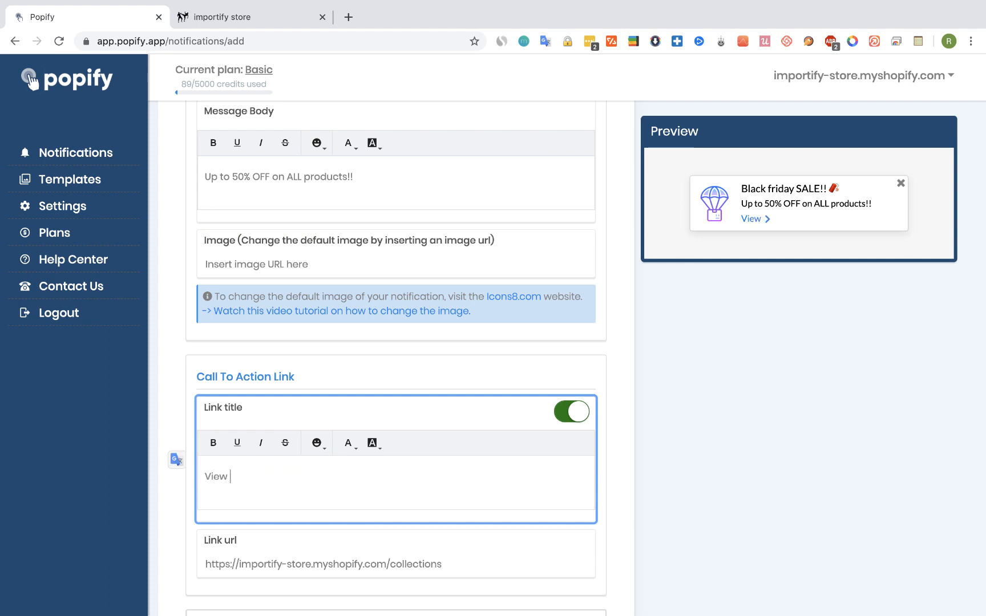
type("our new collec")
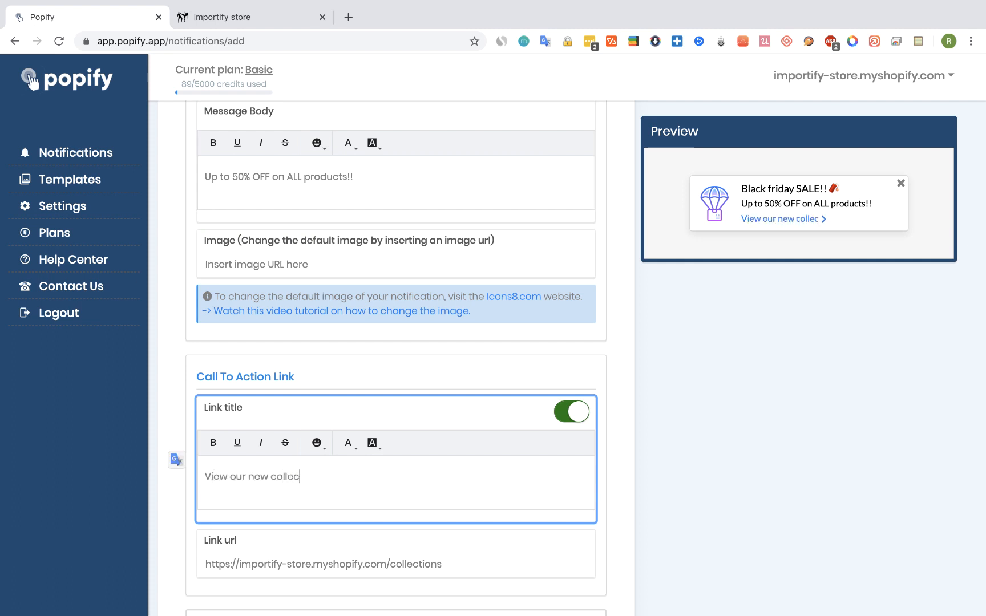
type("tion")
scroll(485, 517, "down", 1)
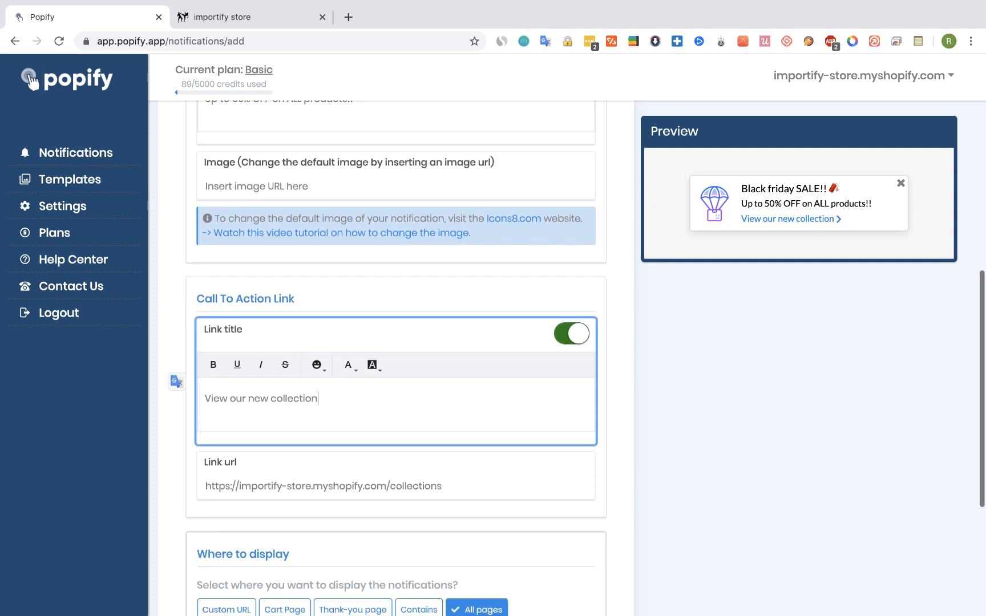
left_click(480, 488)
triple_click(207, 491)
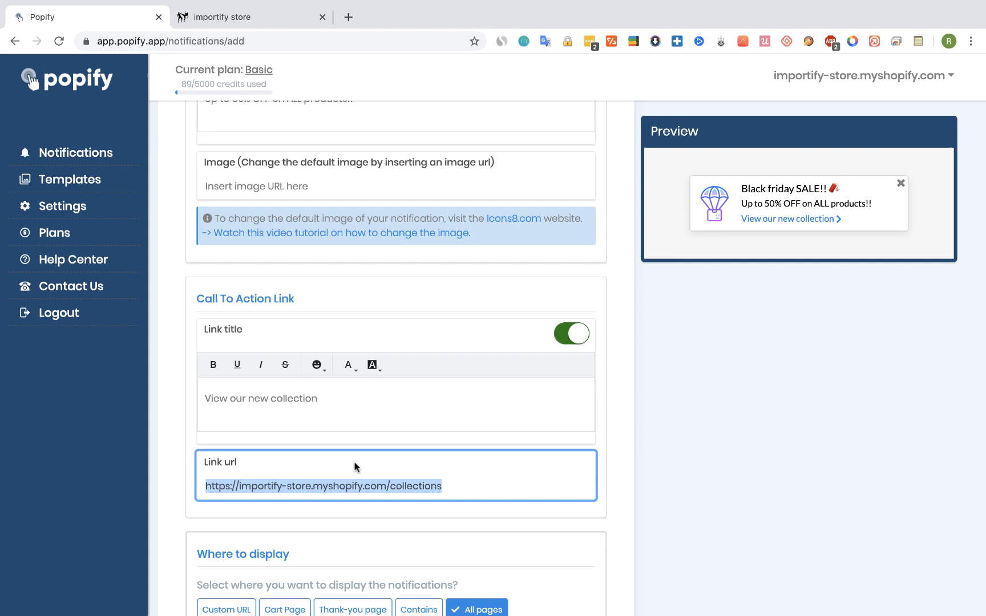
left_click(662, 439)
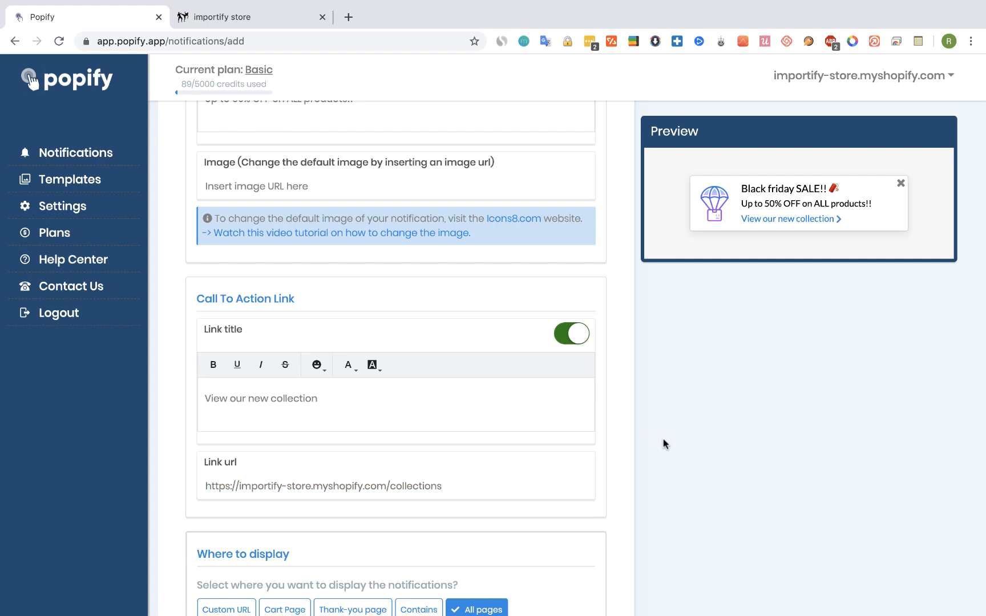
scroll(664, 439, "up", 5)
scroll(663, 439, "up", 5)
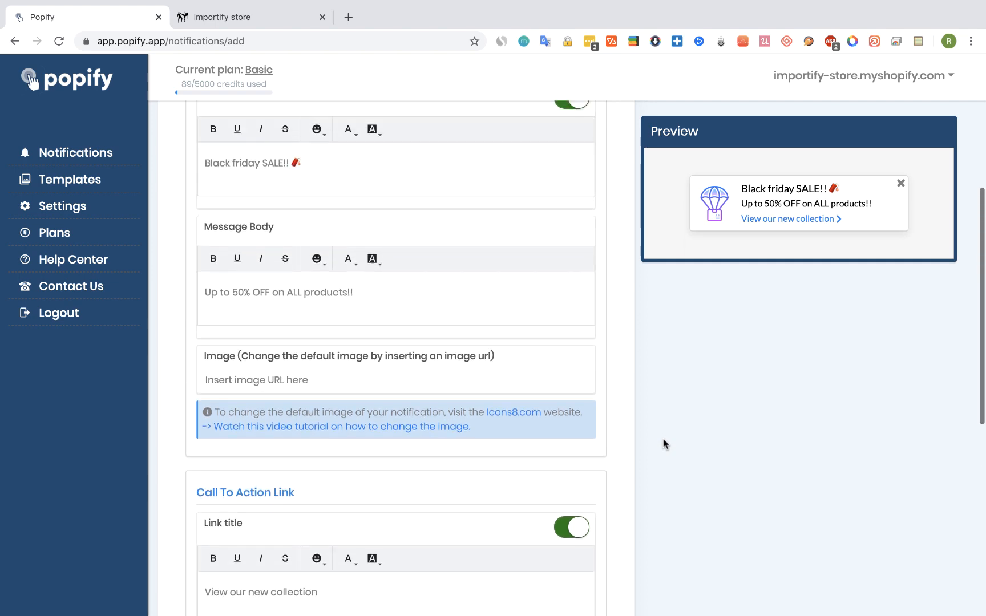
scroll(664, 439, "up", 5)
left_click(572, 257)
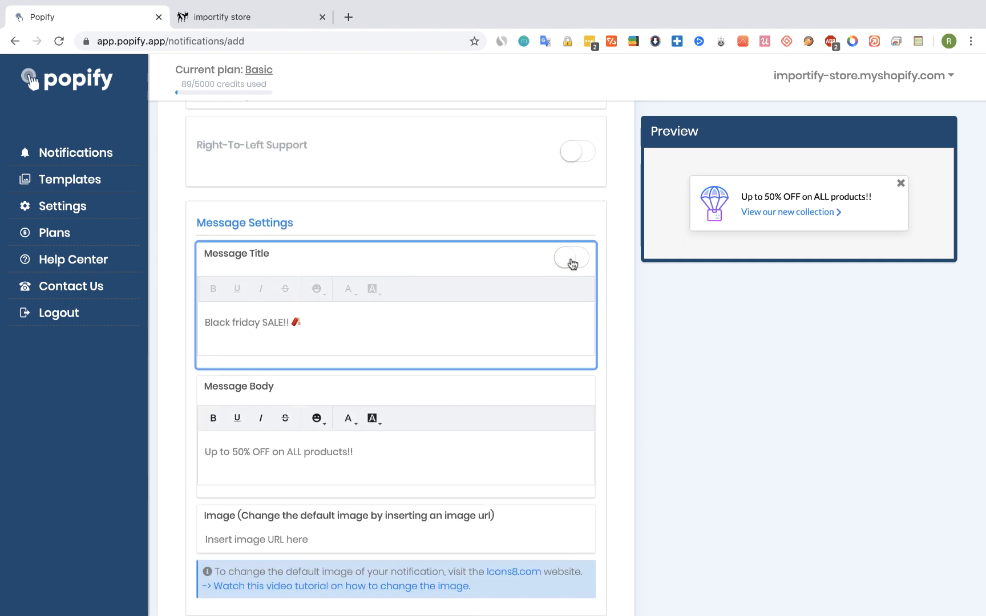
left_click(572, 258)
scroll(687, 358, "down", 5)
left_click(300, 493)
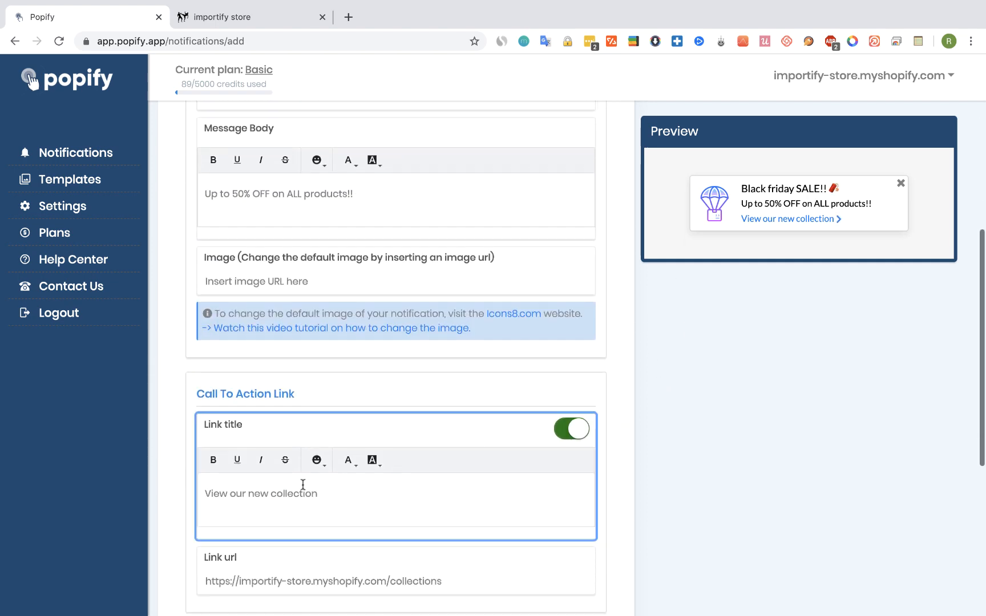
left_click(573, 430)
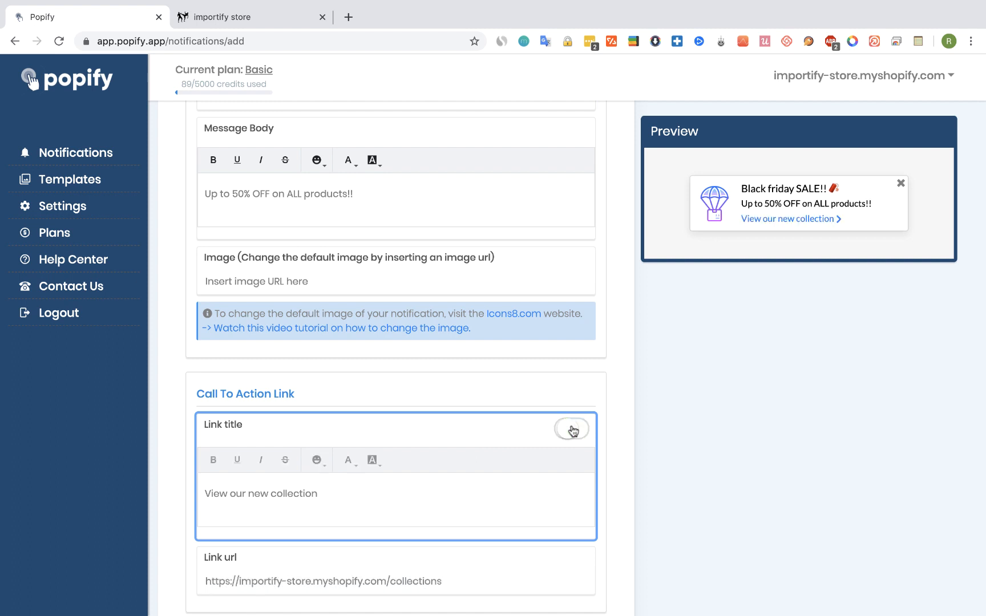
scroll(573, 431, "up", 3)
left_click(573, 432)
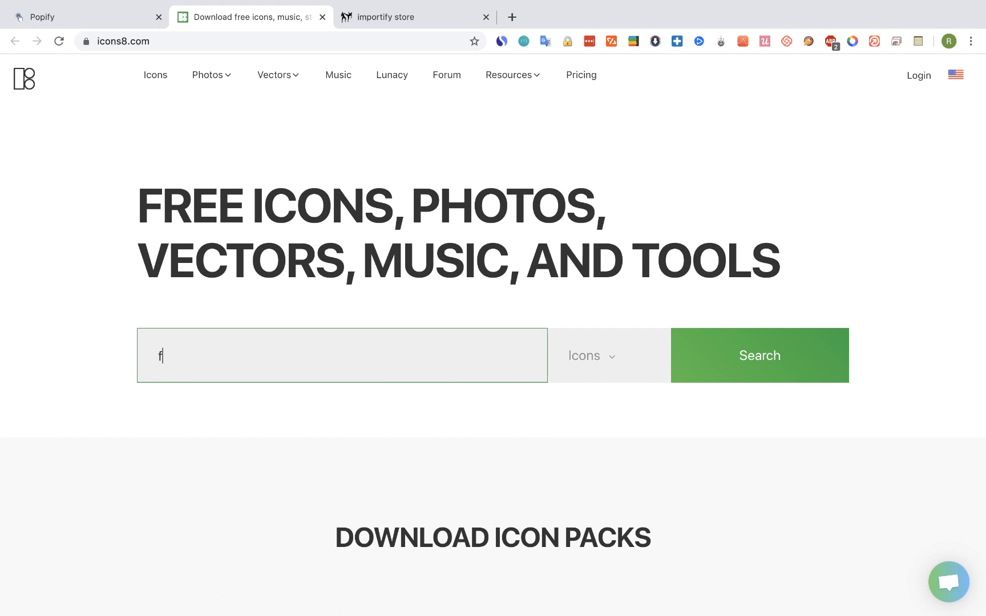
type("friday")
Search Icons8 for 'friday' and copy the Fr calendar icon's image address.
left_click(764, 355)
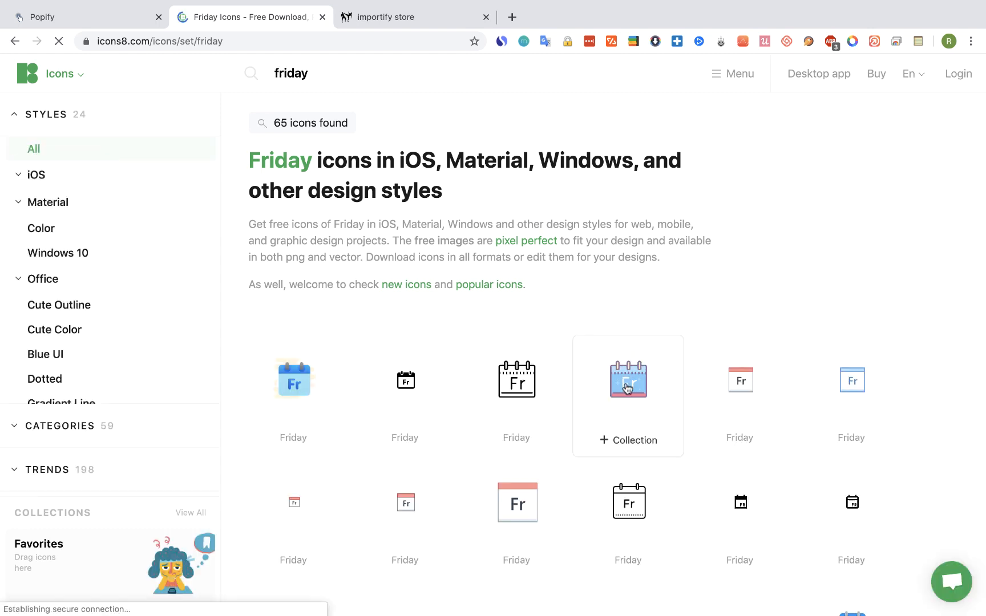
right_click(624, 362)
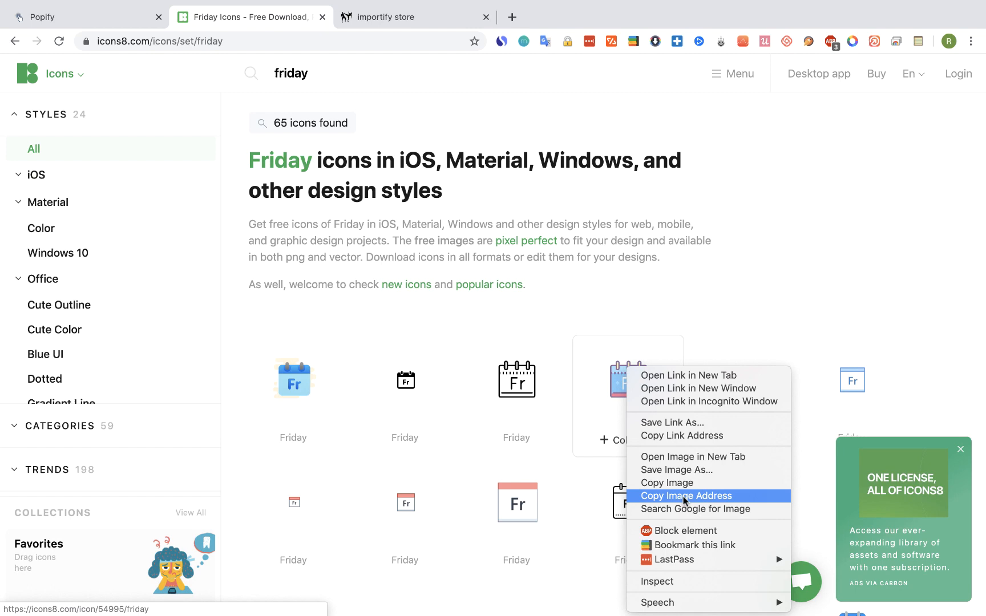
left_click(699, 497)
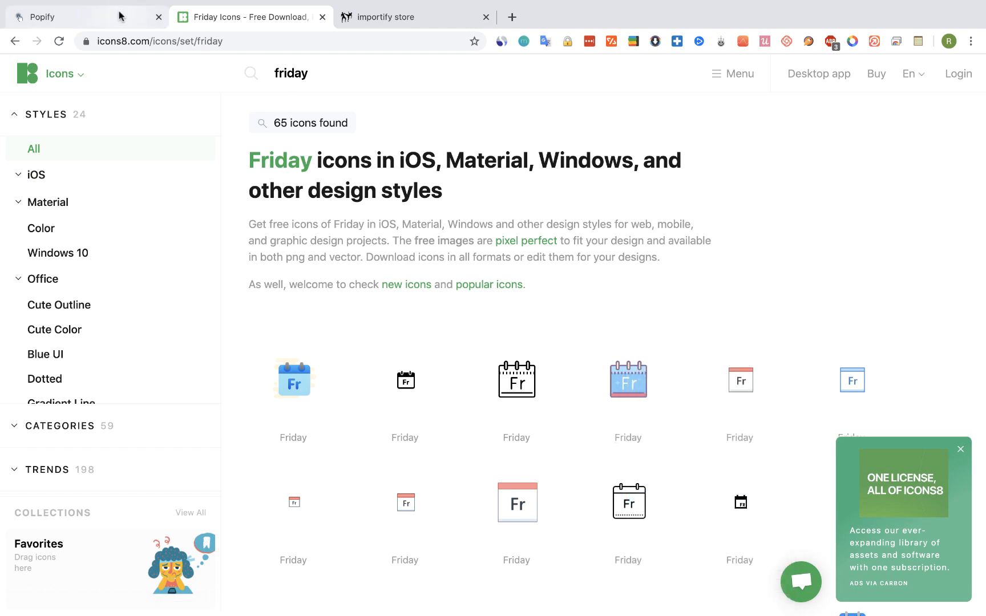
Paste the Fr calendar icon address into the Image URL field and apply it to the preview.
left_click(47, 17)
left_click(255, 404)
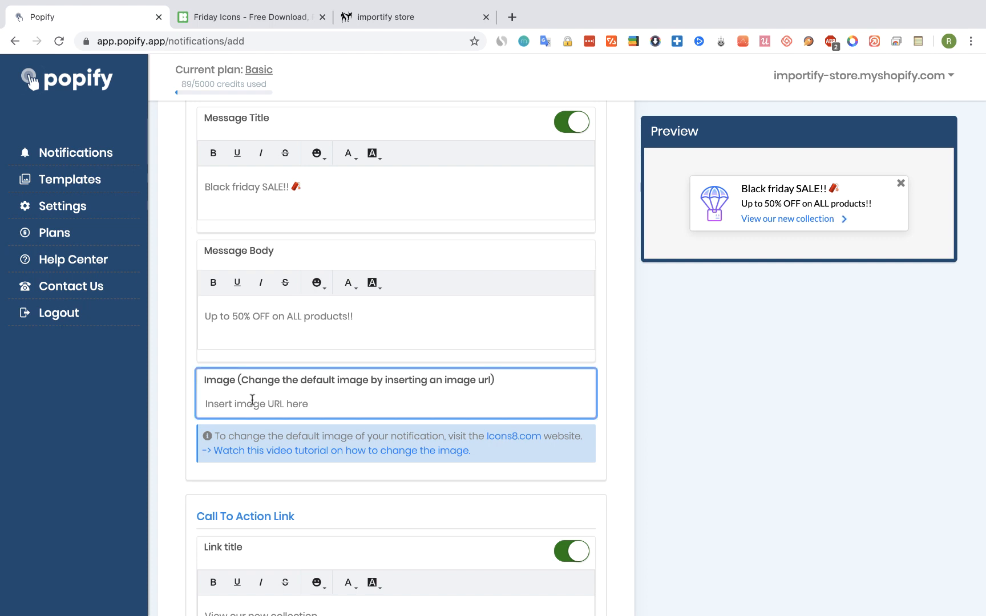
right_click(255, 404)
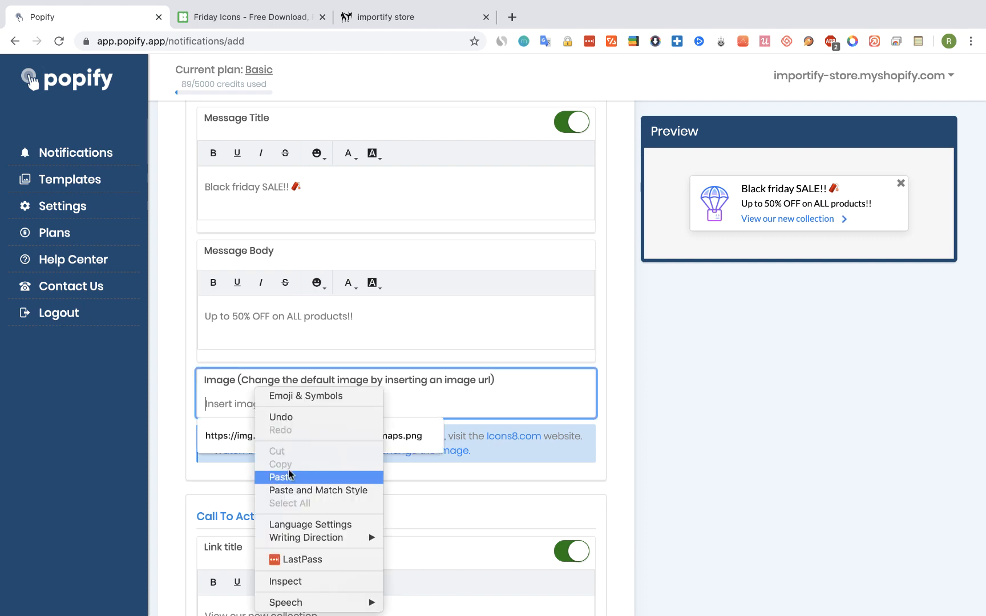
left_click(280, 477)
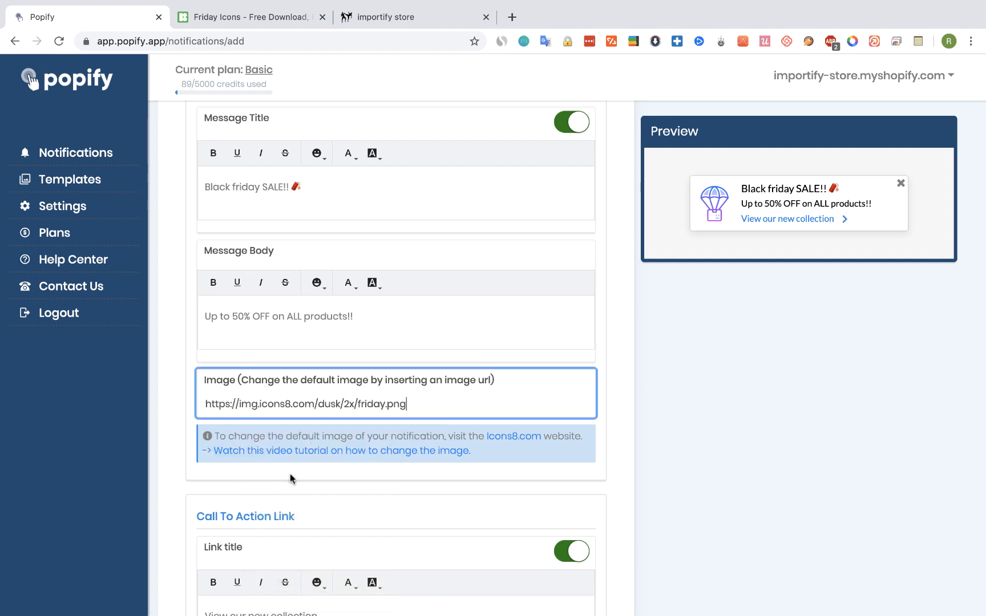
left_click(703, 357)
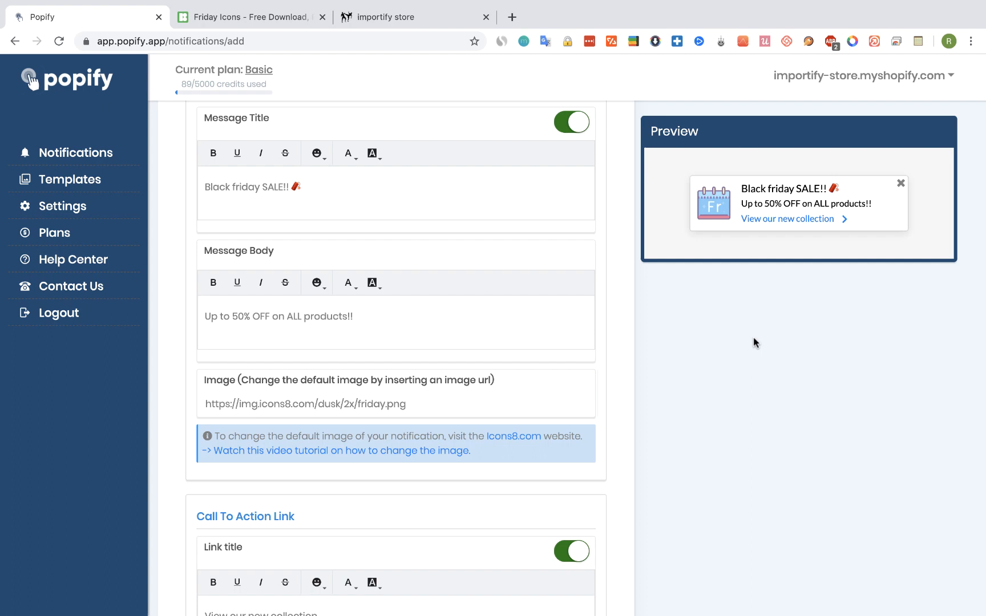
scroll(754, 338, "down", 5)
scroll(760, 392, "down", 5)
scroll(761, 393, "up", 1)
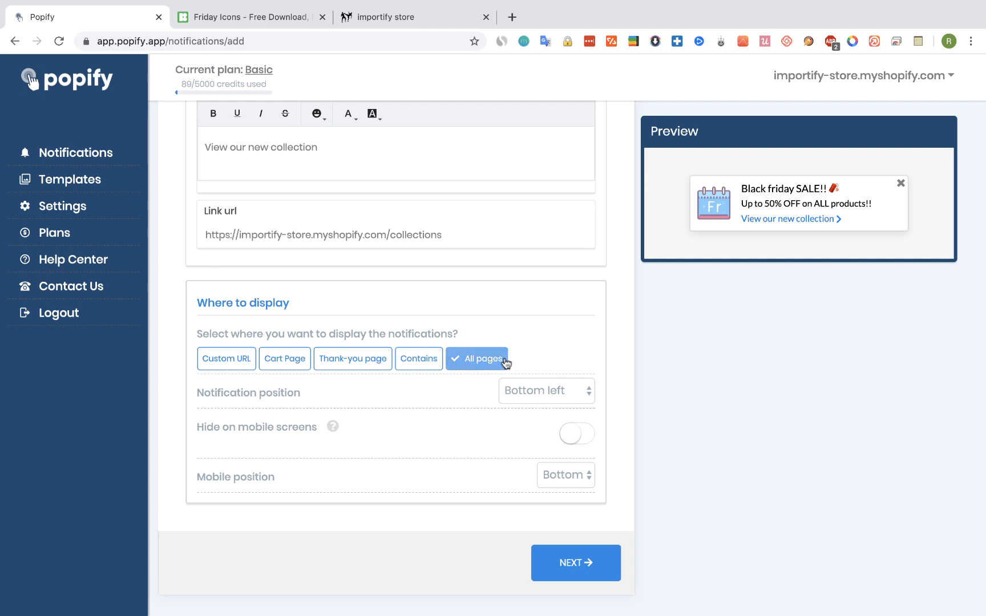
Display the notification on All pages at Bottom left and continue to the Design step.
left_click(476, 359)
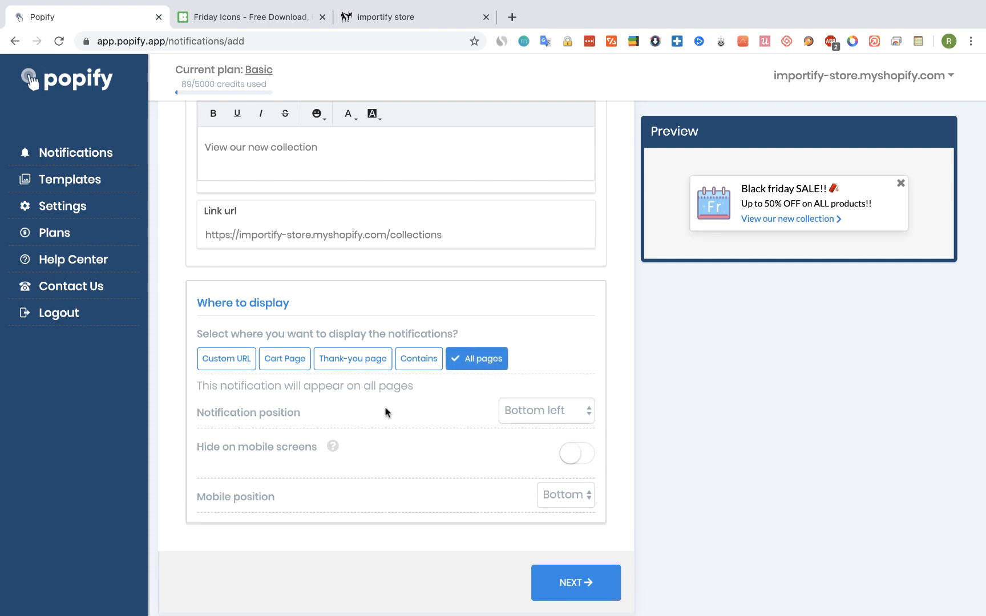
left_click(540, 408)
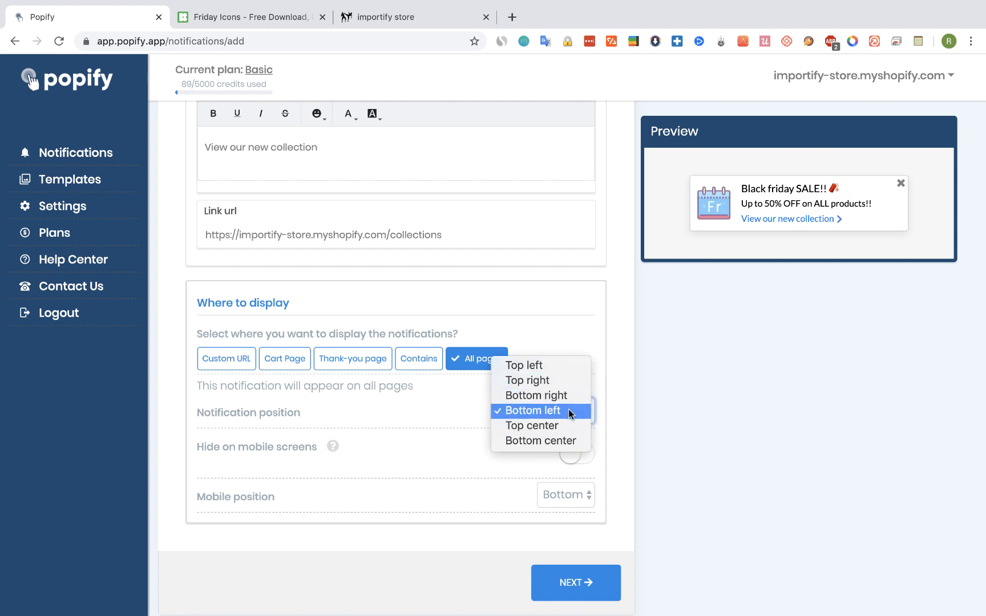
left_click(540, 409)
scroll(684, 428, "down", 1)
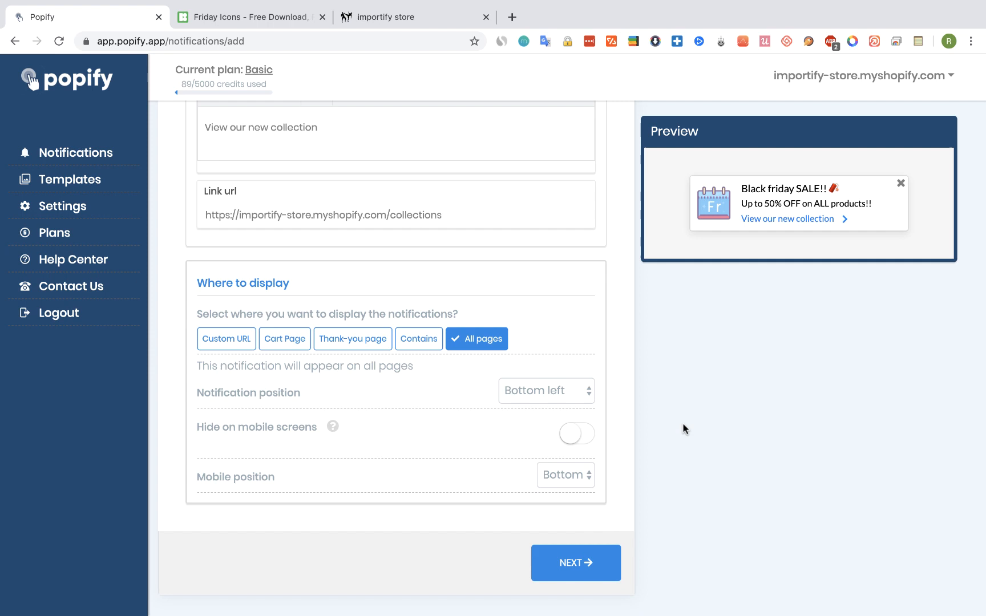
left_click(580, 563)
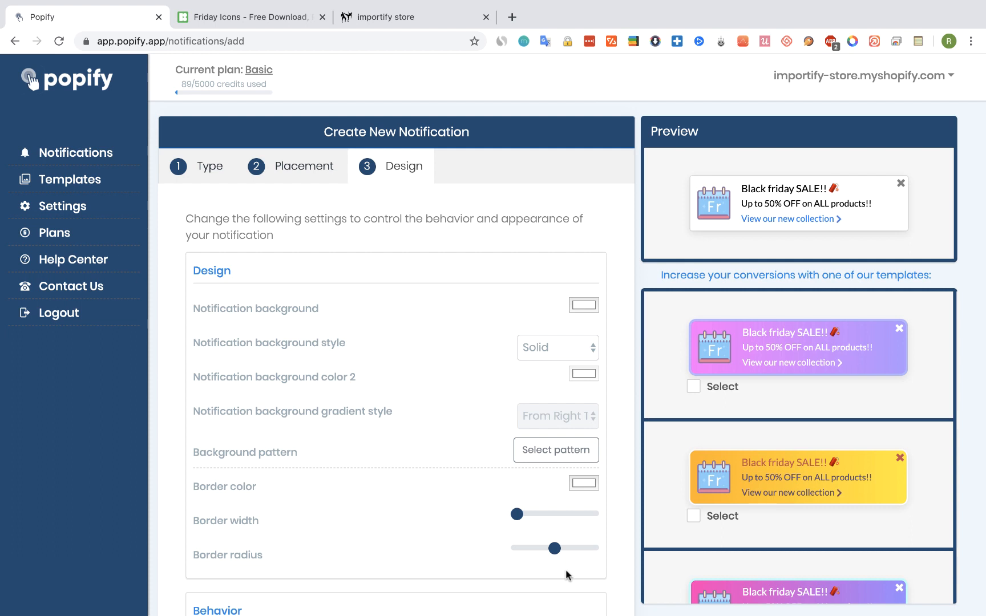
Try a light-blue background, then the pink and yellow templates, applying the yellow template's colours.
left_click(583, 306)
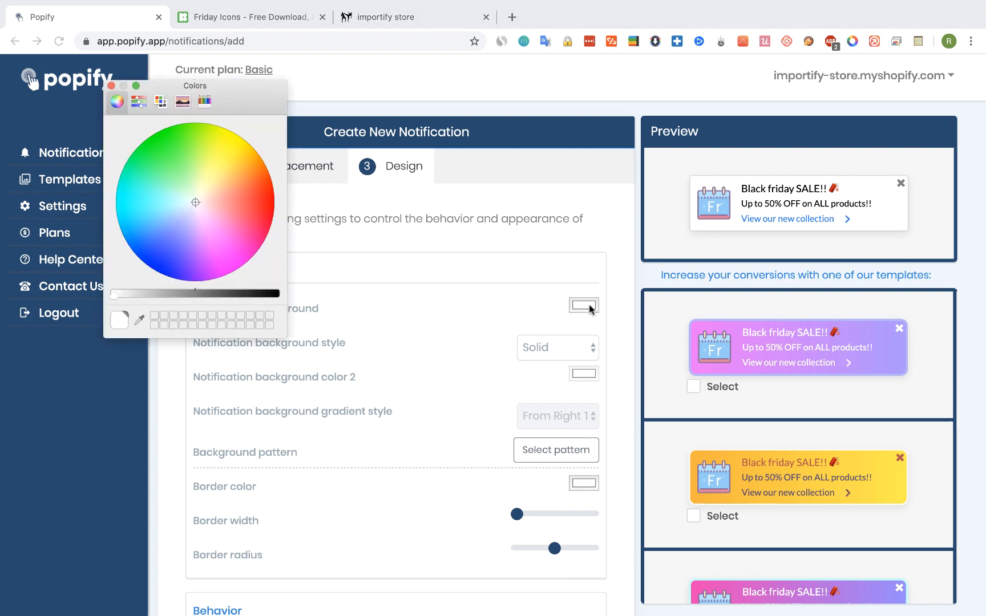
left_click(190, 189)
left_click_drag(190, 191, 184, 218)
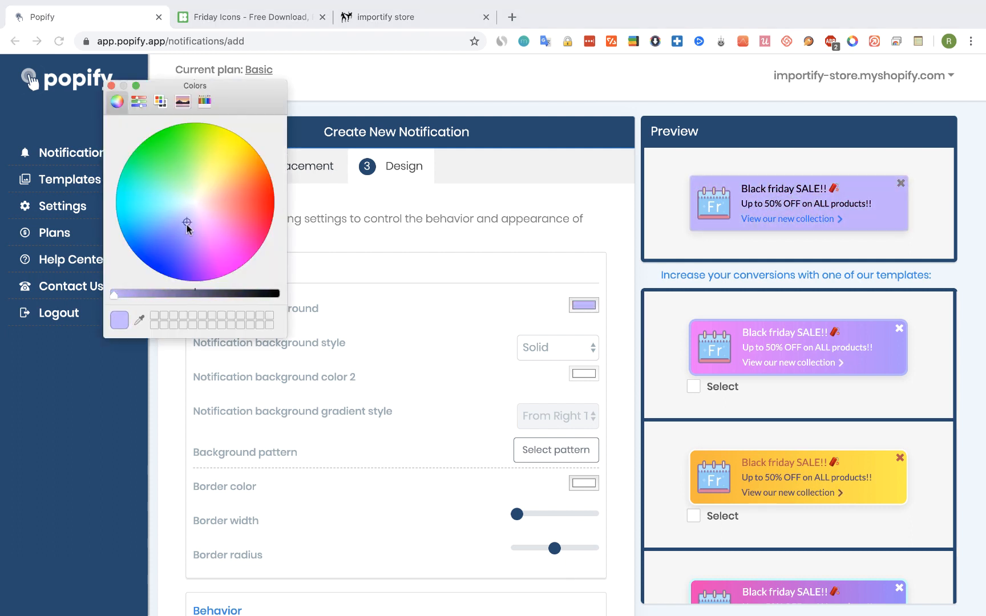
left_click(111, 86)
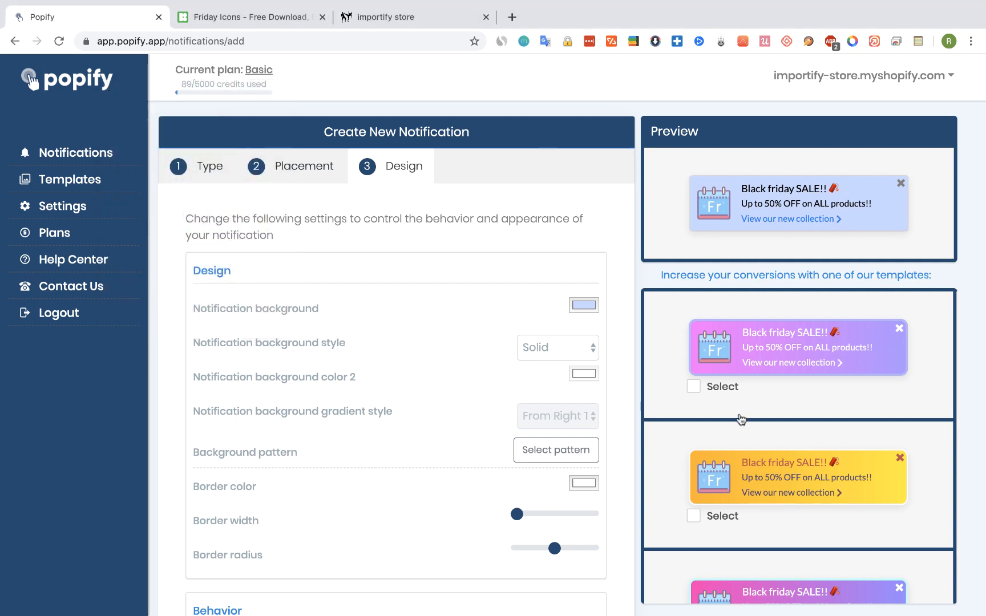
scroll(739, 418, "down", 1)
scroll(740, 418, "down", 1)
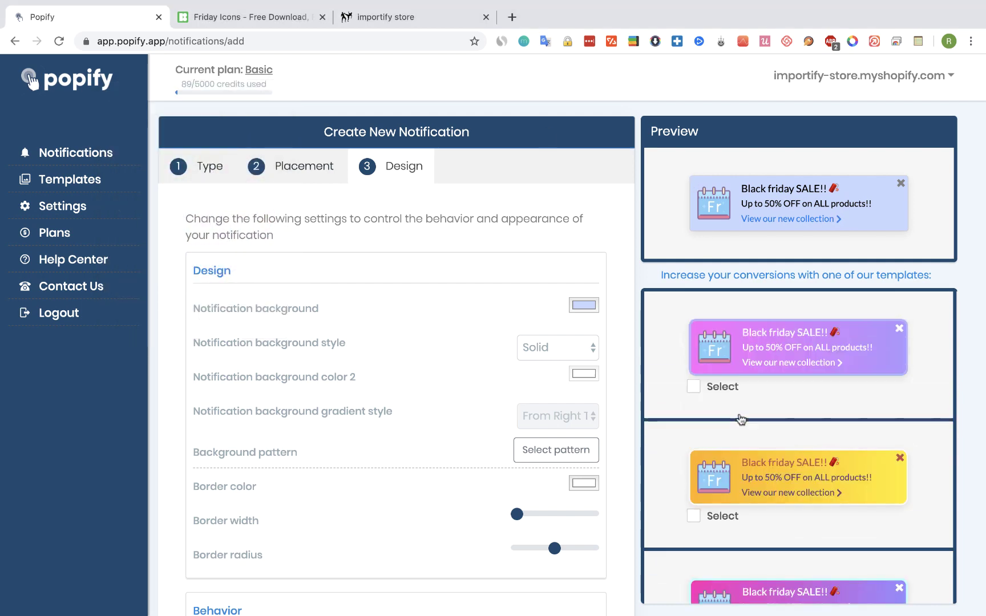
left_click(693, 388)
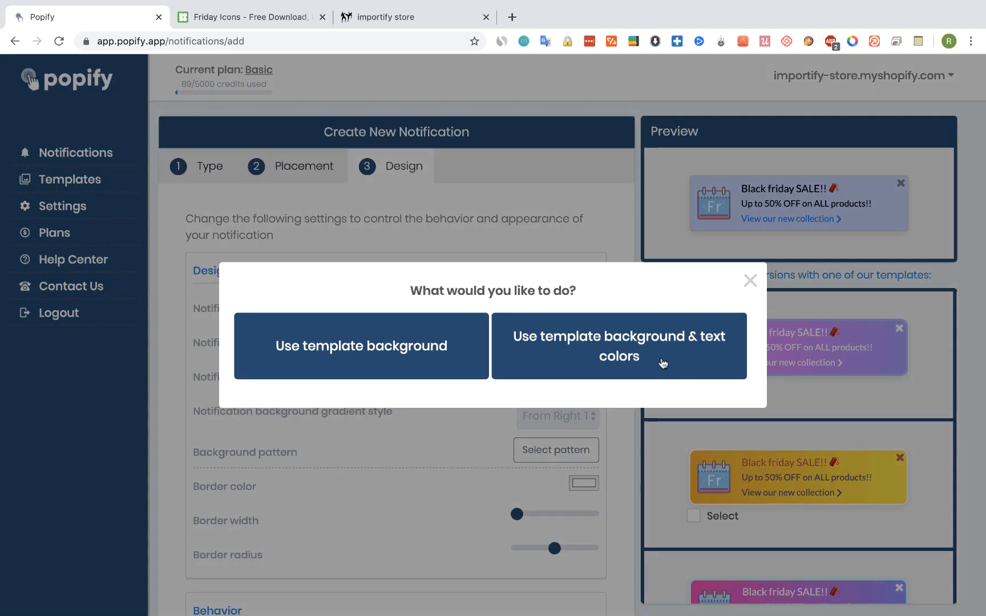
left_click(602, 345)
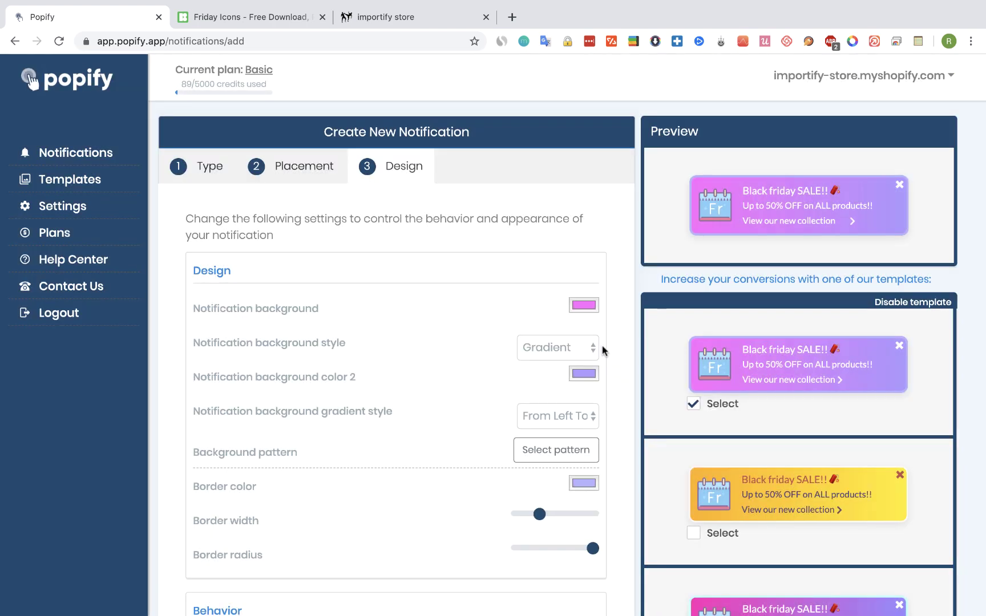
scroll(700, 462, "down", 1)
left_click(693, 456)
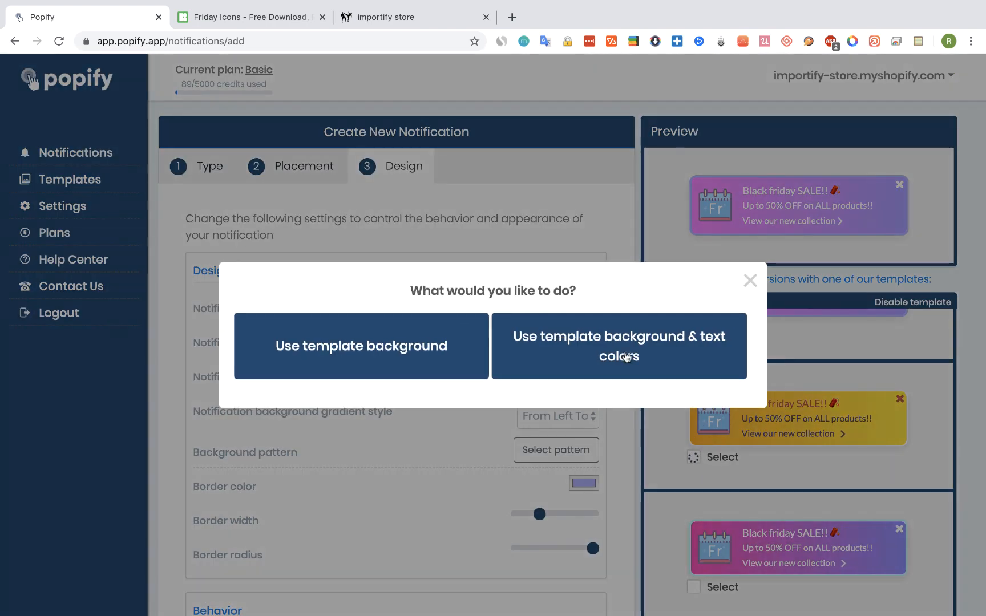
left_click(587, 343)
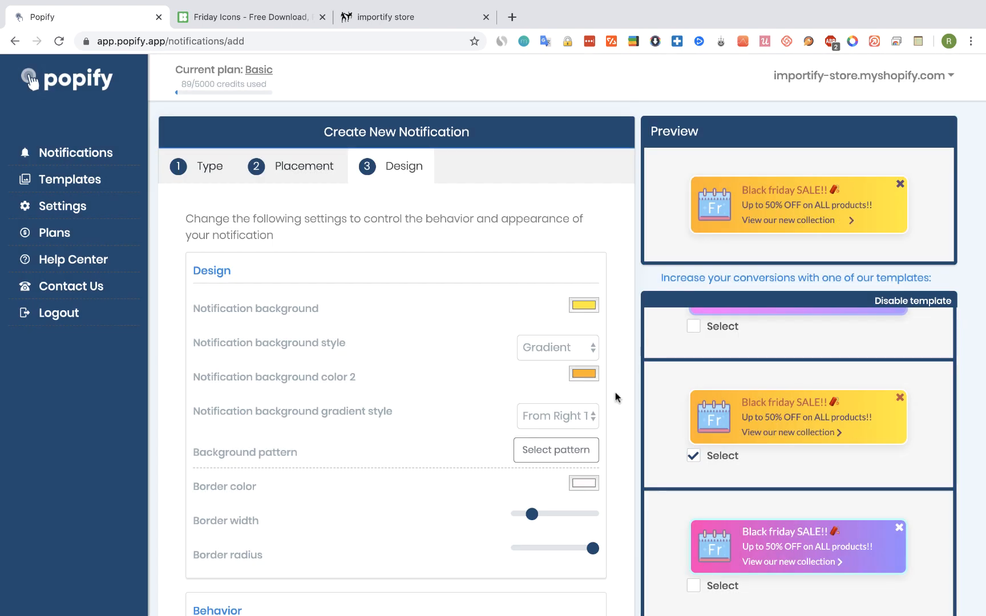
scroll(617, 397, "down", 10)
Back in message settings, turn the 'Black friday SALE!!' title text black and continue.
left_click(478, 561)
scroll(514, 439, "up", 5)
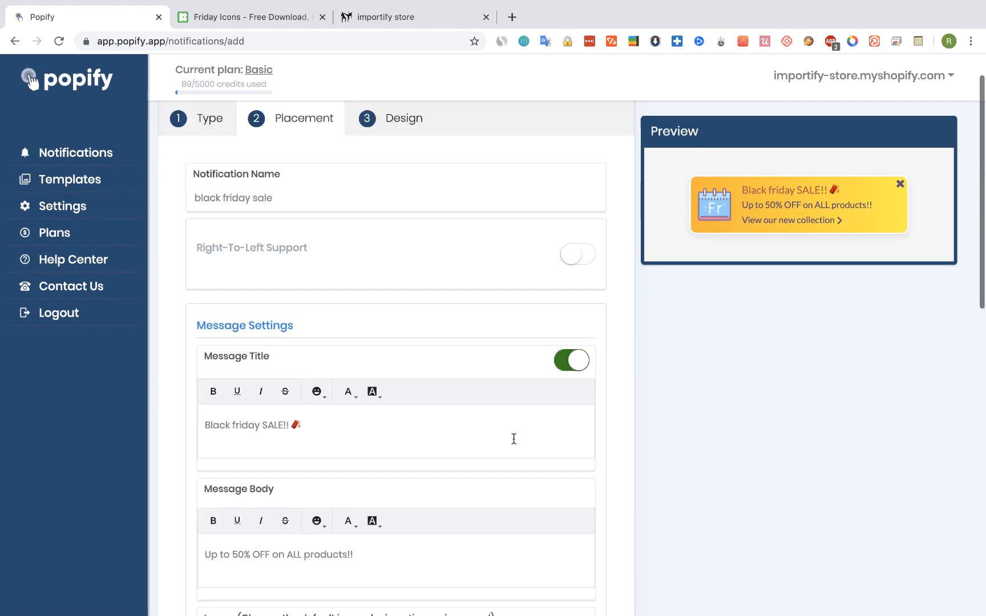
left_click(308, 446)
left_click_drag(312, 445, 196, 446)
left_click(348, 409)
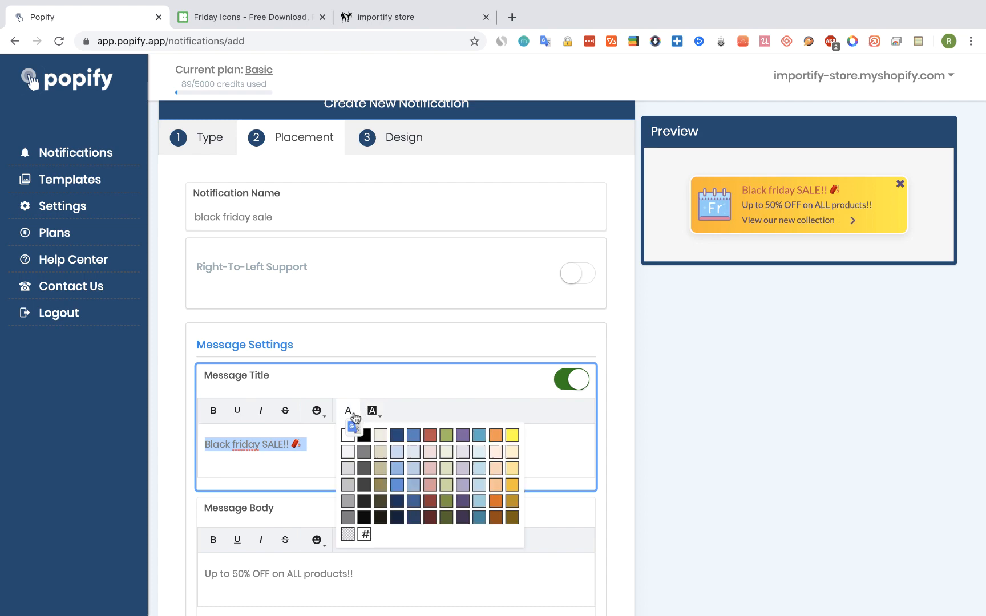
left_click(351, 412)
left_click(350, 412)
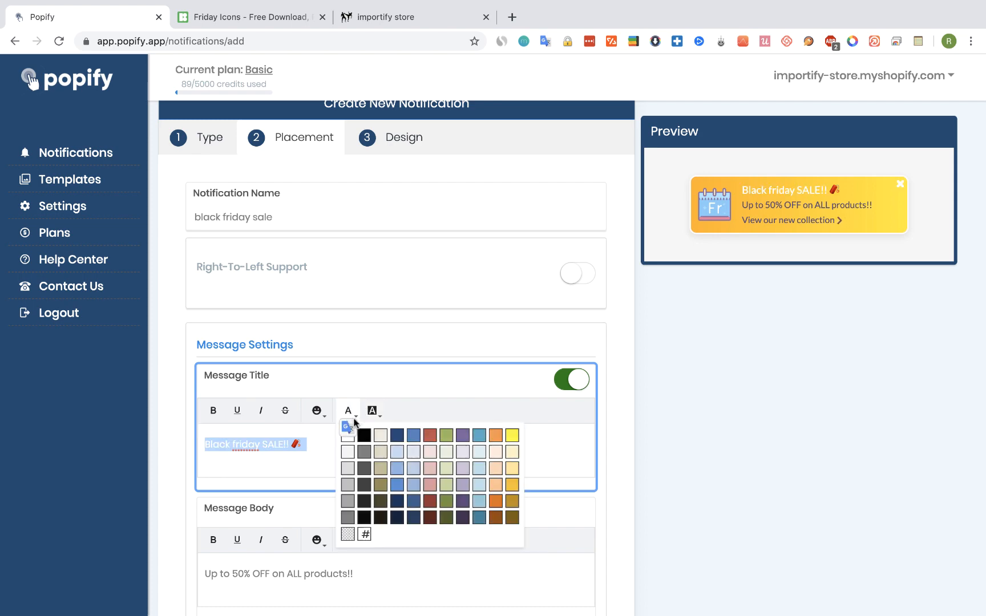
left_click(365, 434)
scroll(462, 386, "down", 10)
left_click(579, 576)
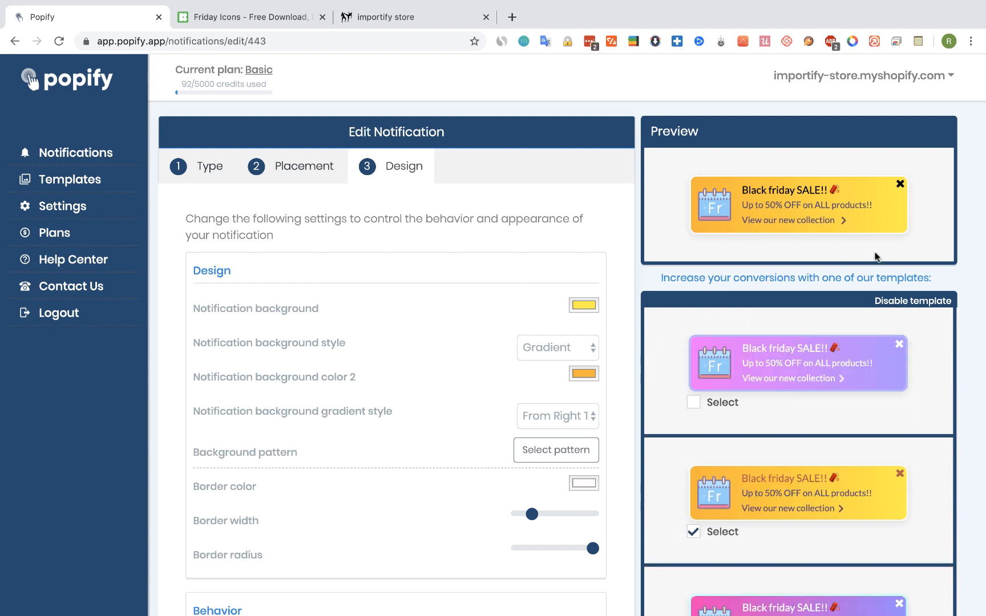
Set the background to a light-blue to blue gradient.
left_click(583, 374)
left_click(142, 248)
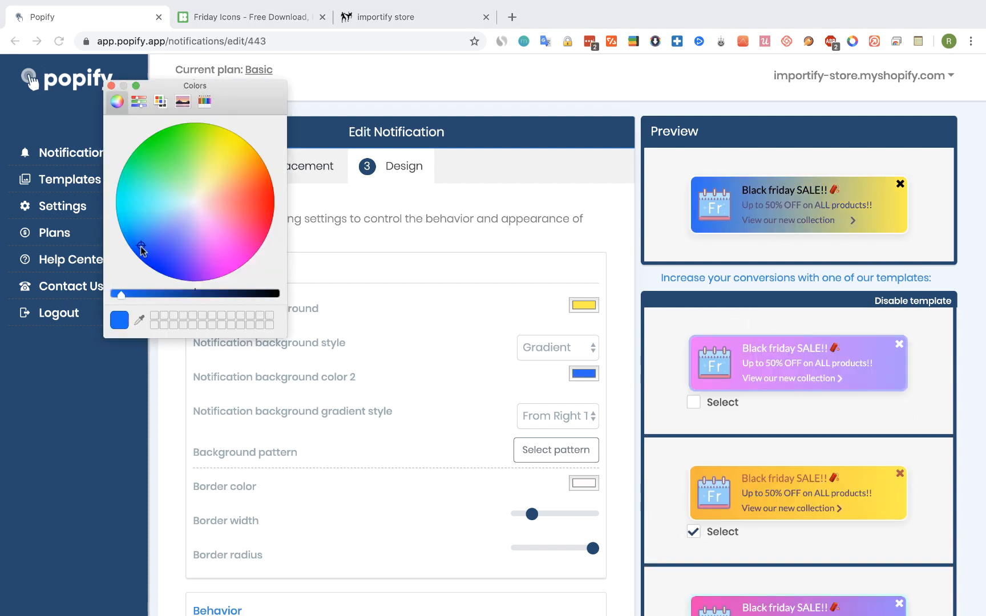
left_click(584, 305)
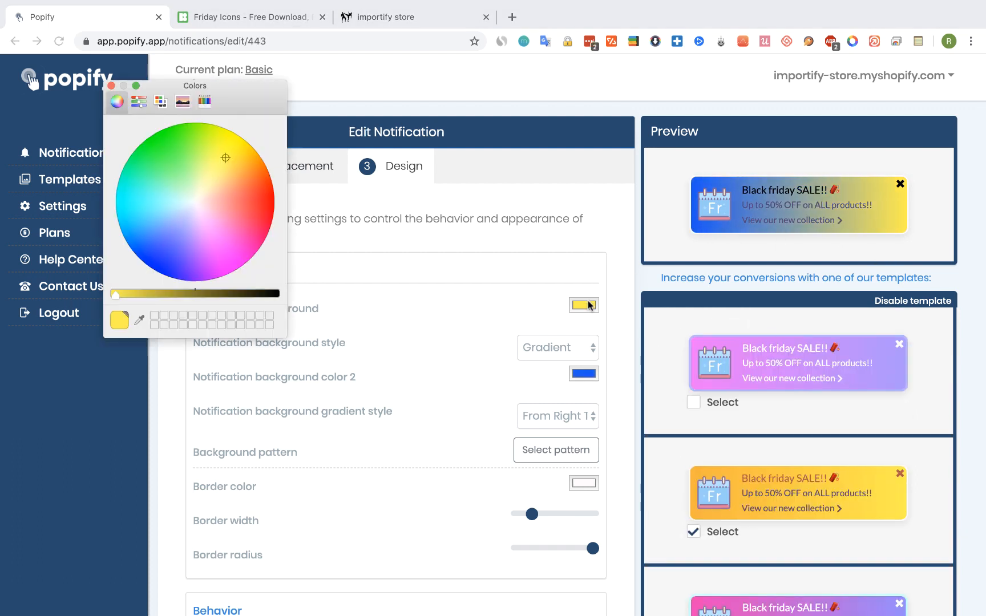
left_click(129, 216)
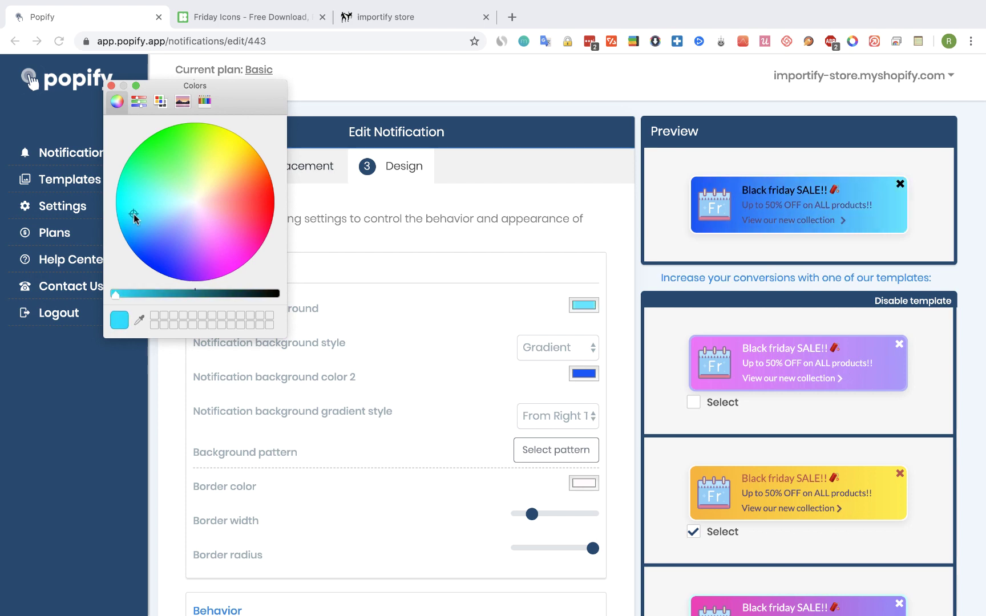
left_click(111, 87)
scroll(493, 347, "down", 10)
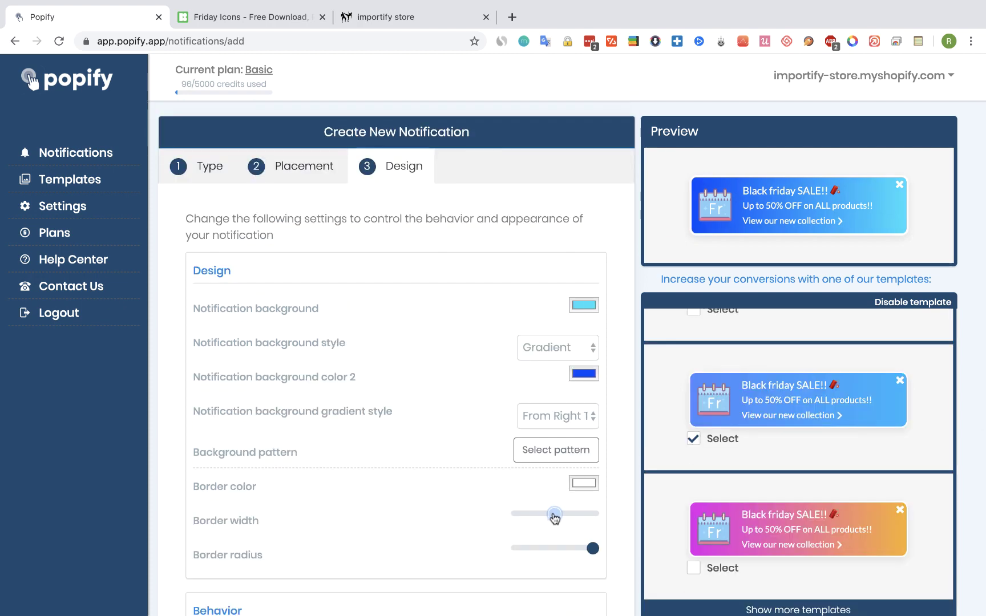
Give the notification a thicker cyan border.
left_click_drag(555, 513, 532, 513)
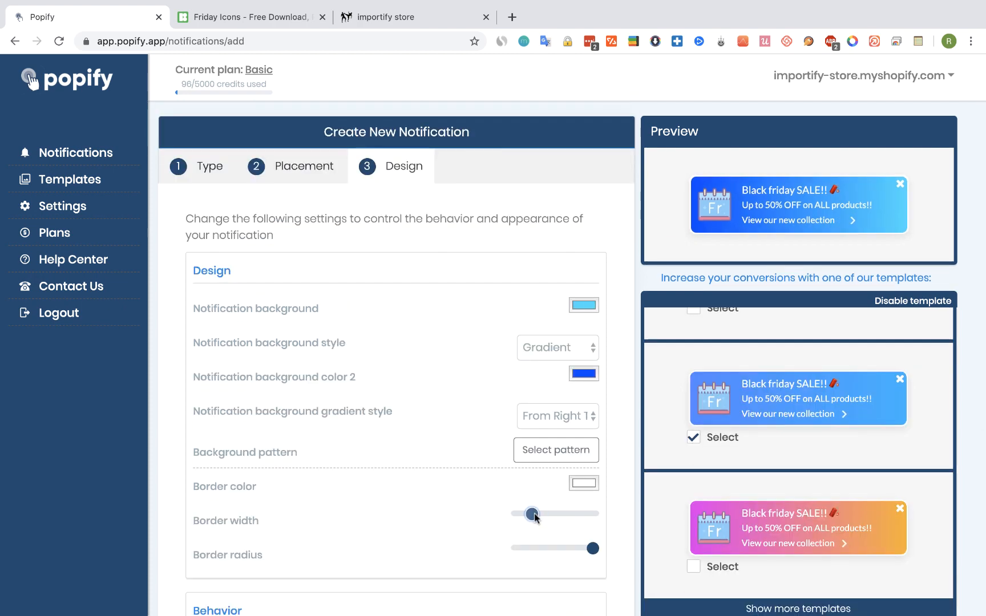
left_click(583, 483)
left_click(139, 203)
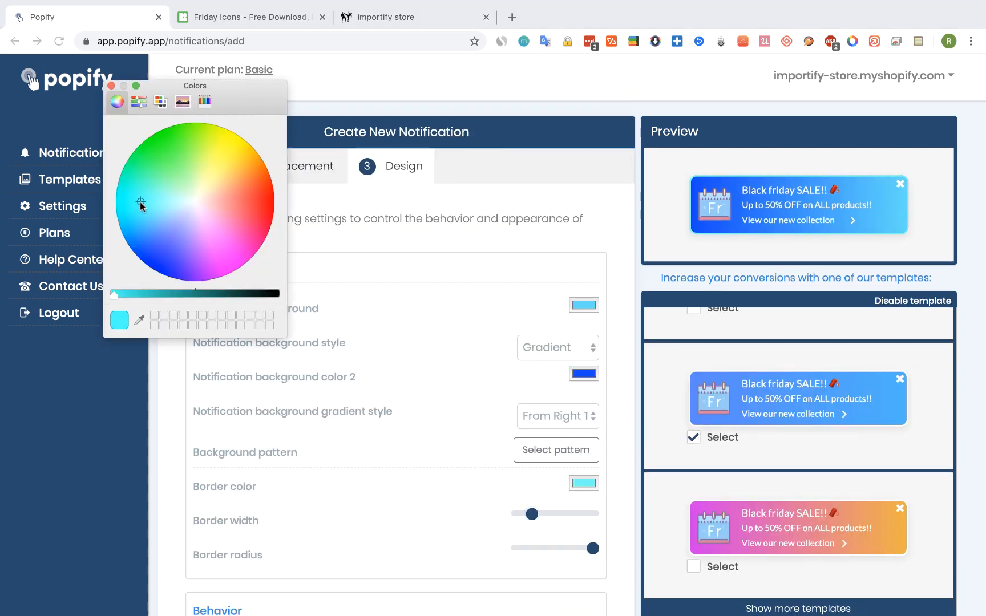
left_click(112, 86)
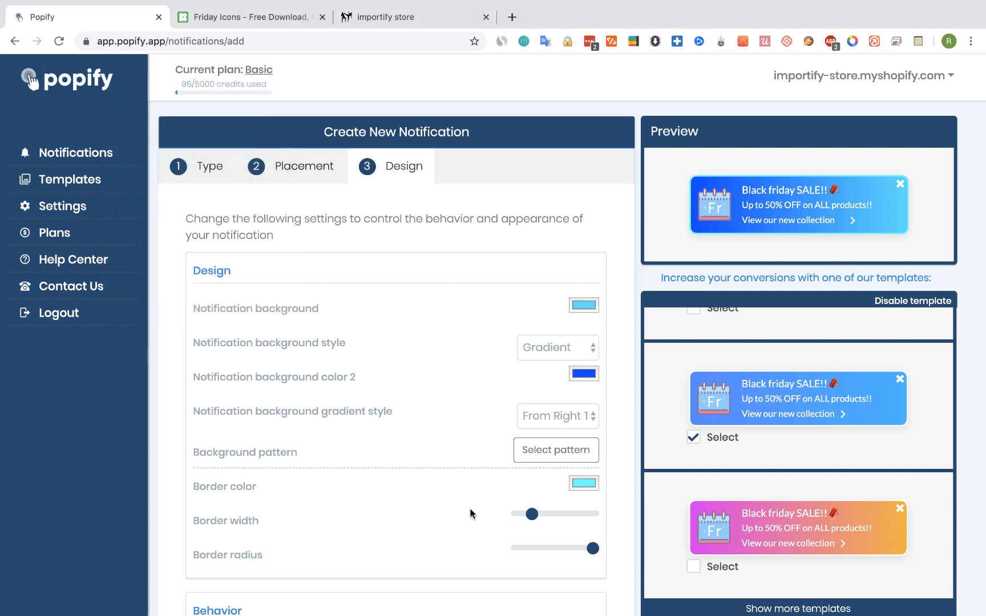
mouse_move(532, 514)
left_mouse_down()
mouse_move(562, 513)
mouse_move(547, 514)
left_mouse_up()
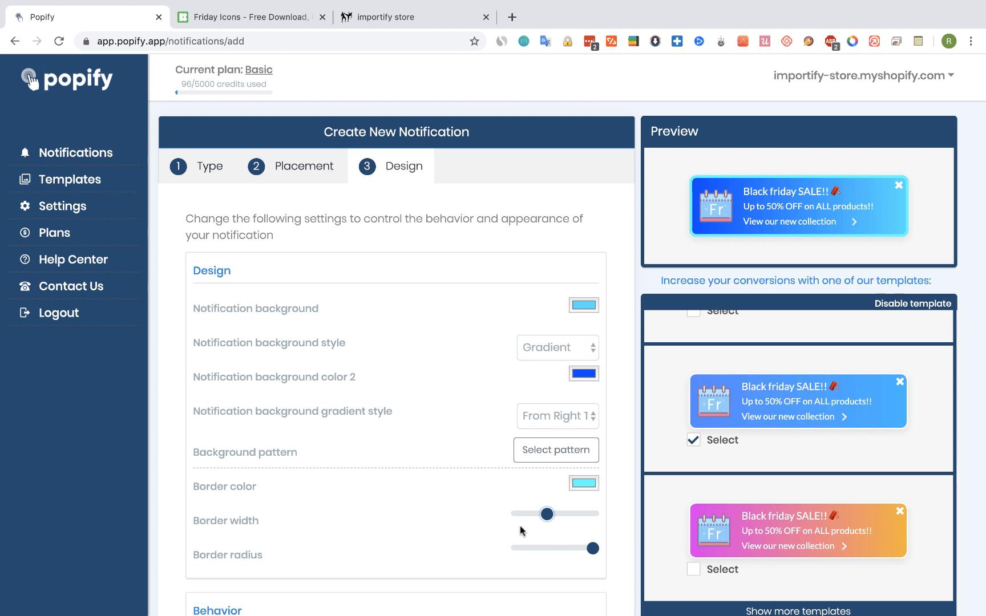
scroll(520, 525, "down", 5)
scroll(520, 525, "down", 5)
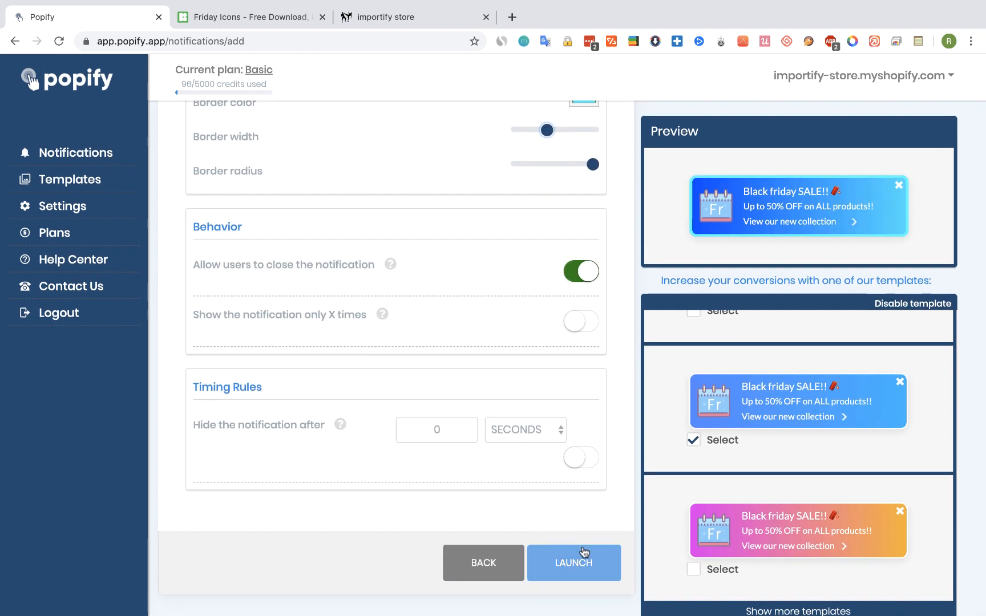
Launch the black friday sale notification so it is activated on the store.
left_click(581, 560)
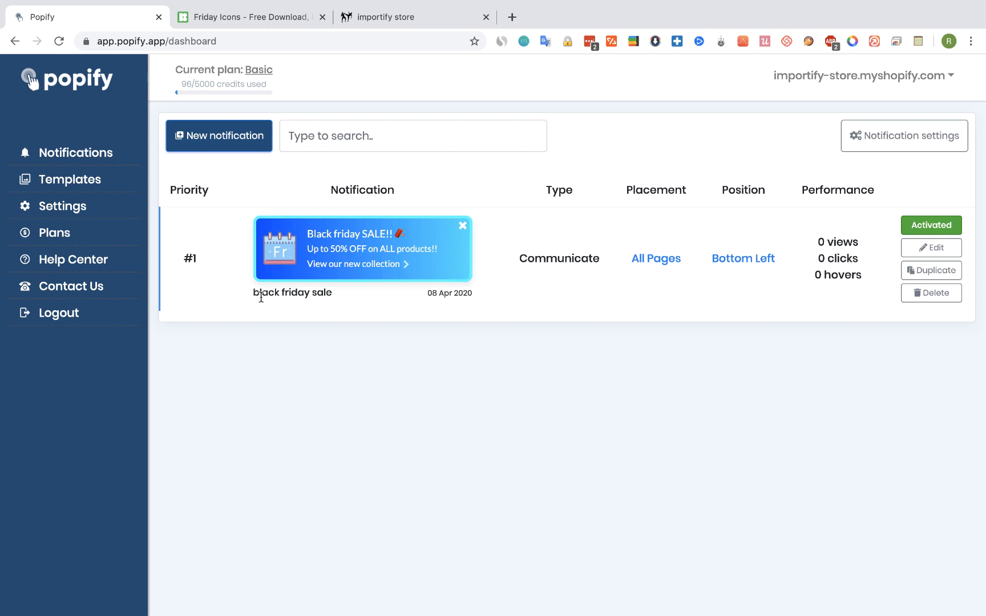
Reload the Ironside store home page to show the Black friday notification bottom-left, then dismiss it.
left_click(384, 18)
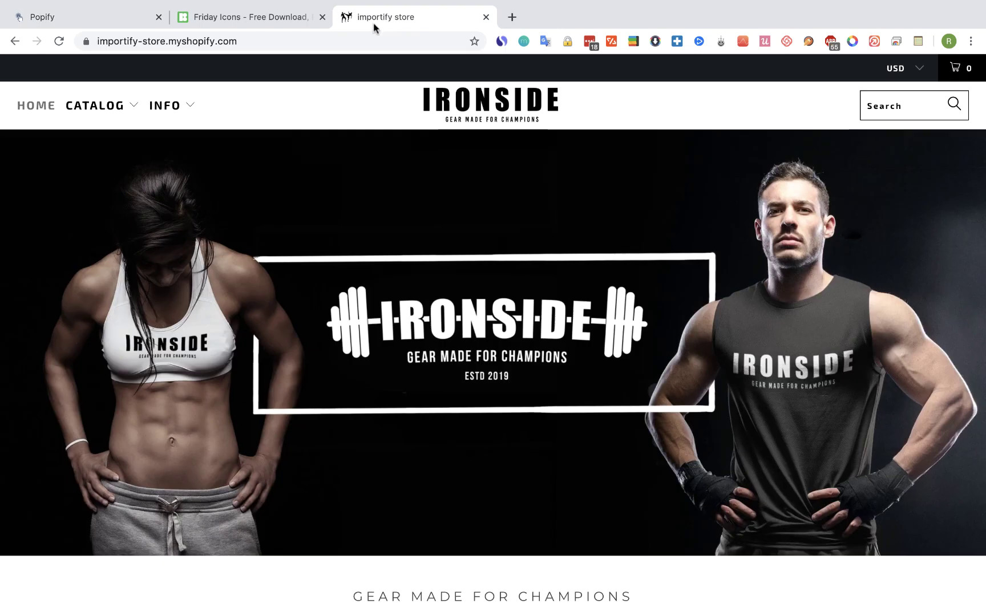
left_click(350, 42)
key("Return")
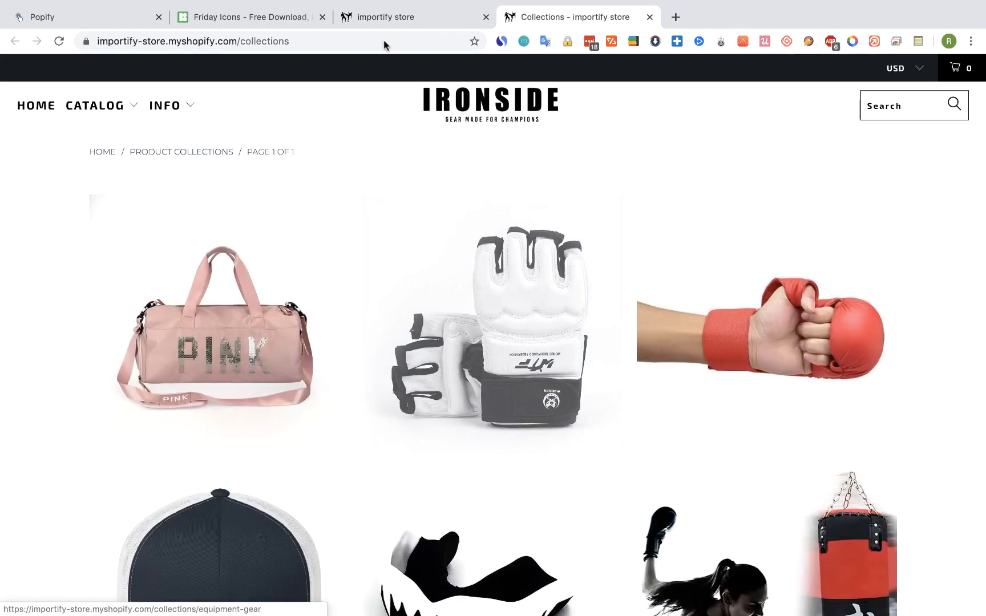
left_click(395, 17)
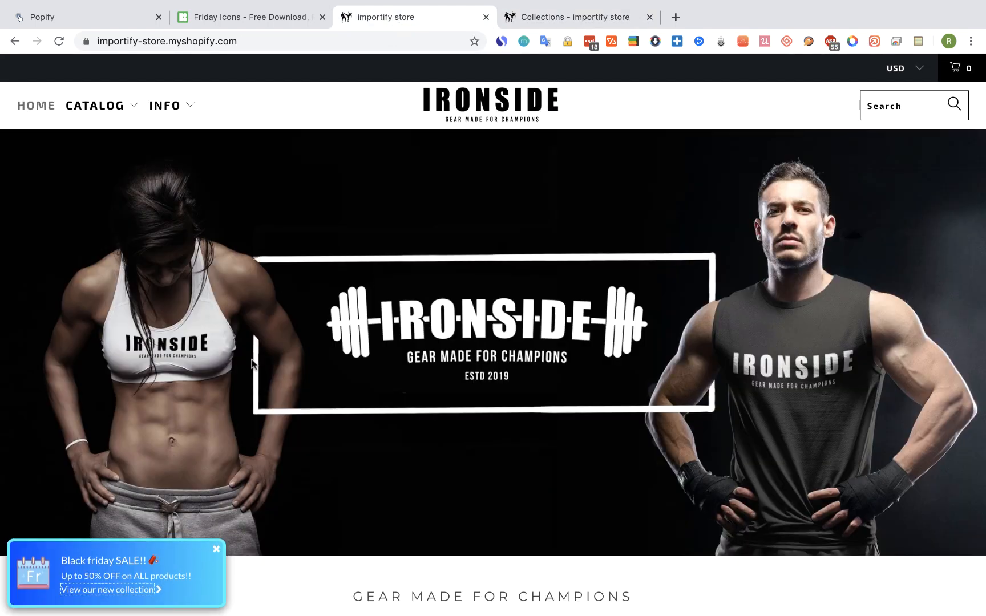
left_click(216, 551)
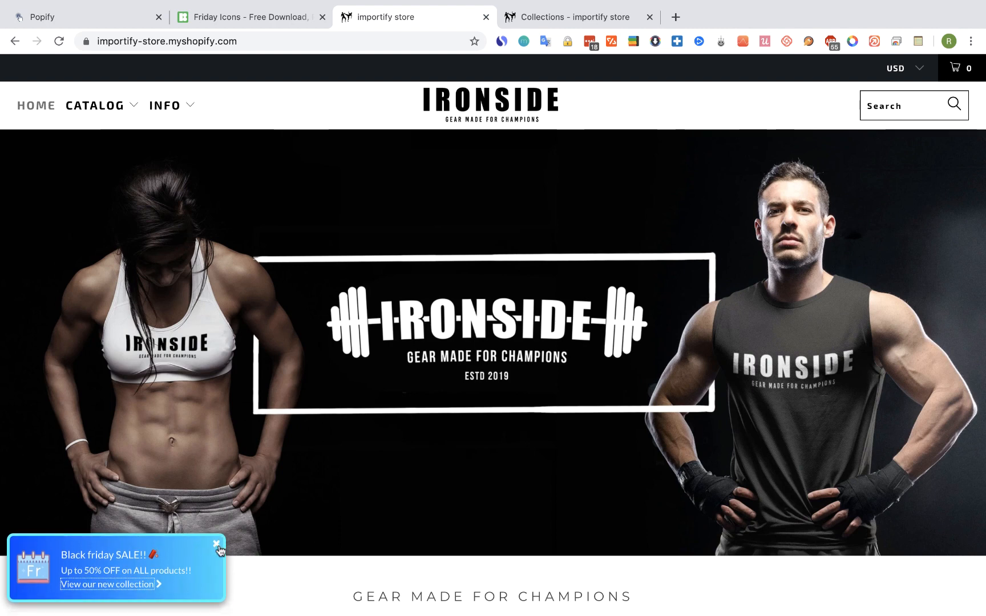